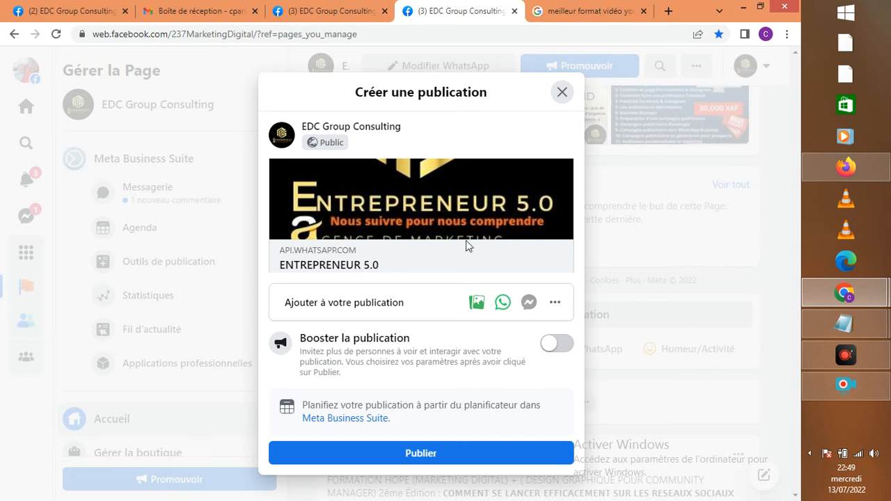
# - Copy the post draft's paragraph beginning "Un Flyer est un support promotionnel éphémère"
pyautogui.click(476, 307)
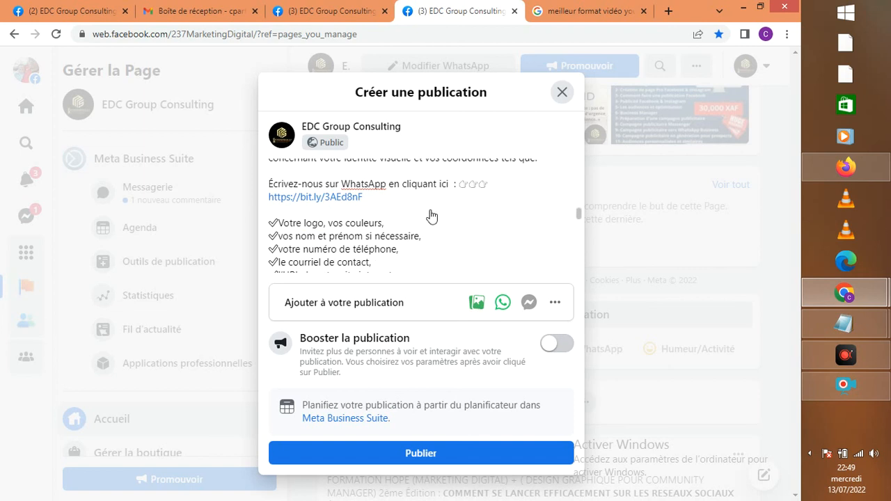
pyautogui.scroll(10, 427, 209)
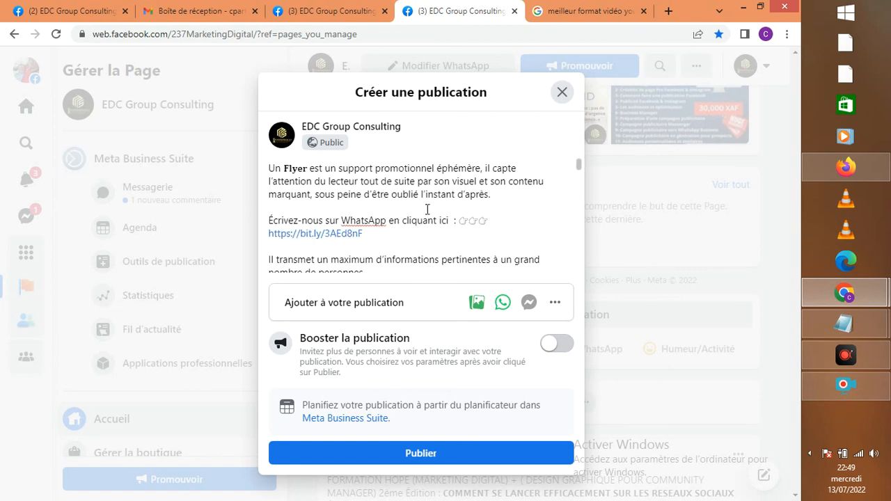
pyautogui.tripleClick(383, 181)
pyautogui.hotkey('ctrl', 'c')
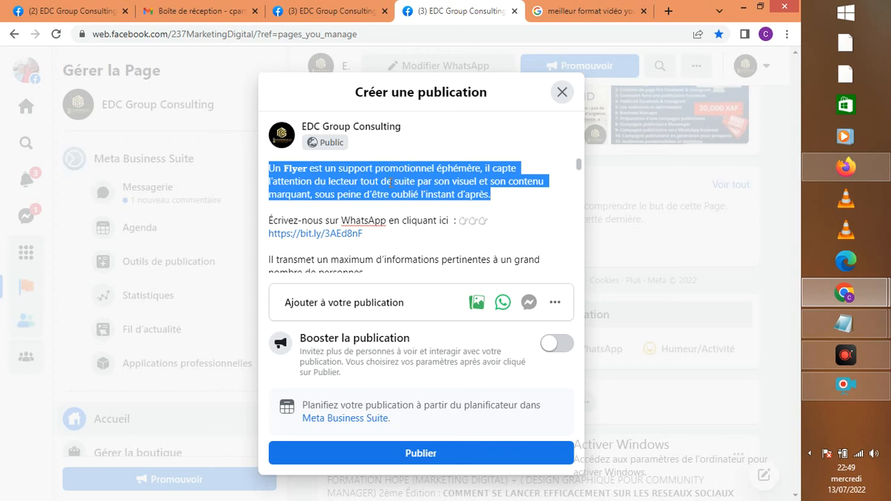
pyautogui.click(844, 388)
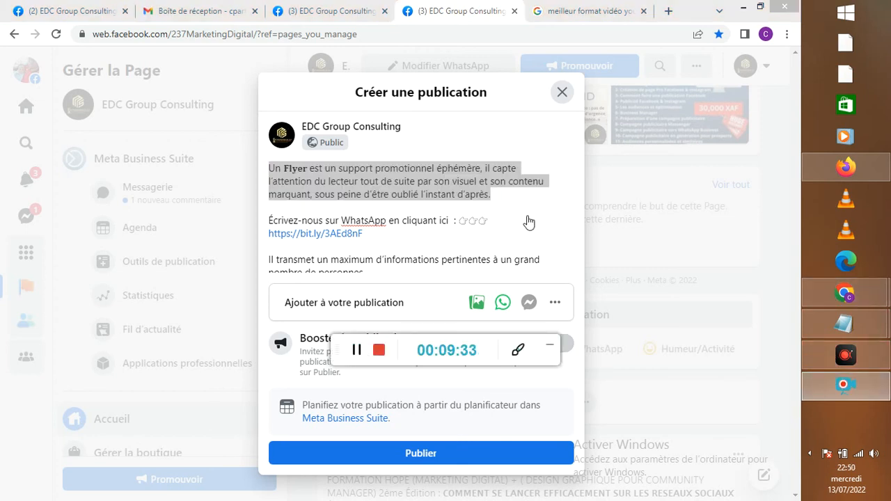
pyautogui.click(411, 181)
pyautogui.rightClick(410, 181)
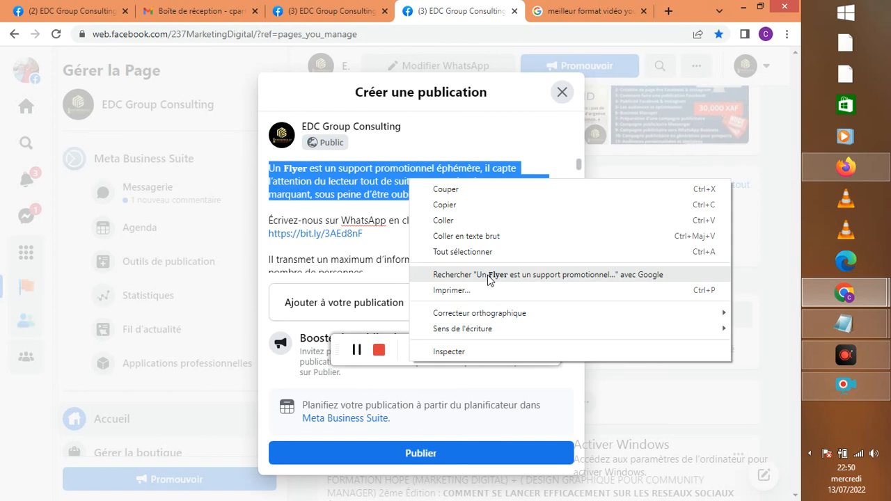
pyautogui.click(450, 205)
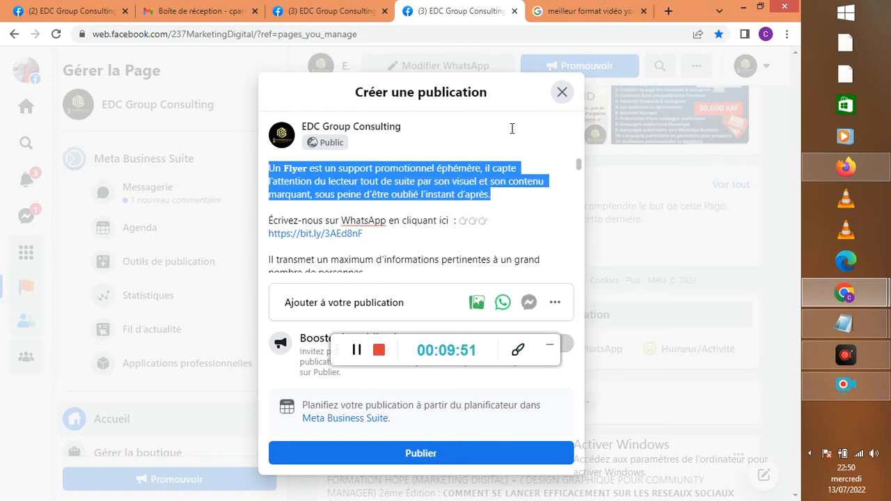
# - Open the instafonts.io font generator in a new browser tab
pyautogui.click(667, 12)
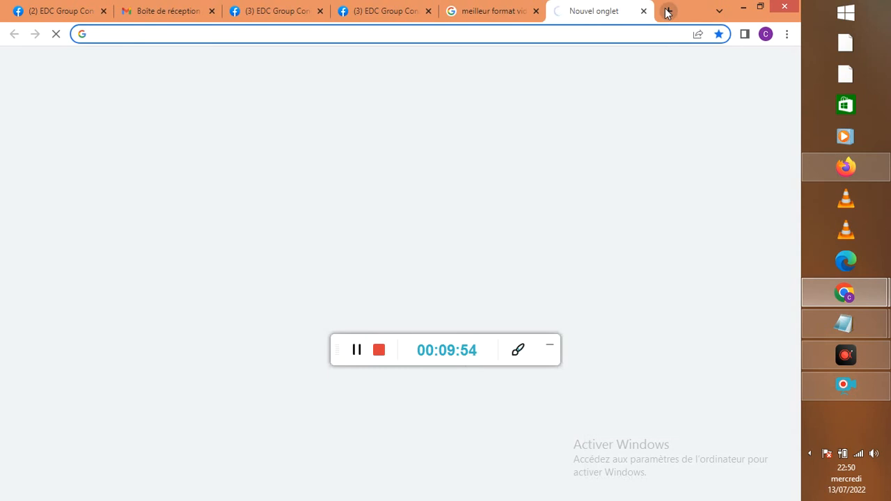
pyautogui.write('inst')
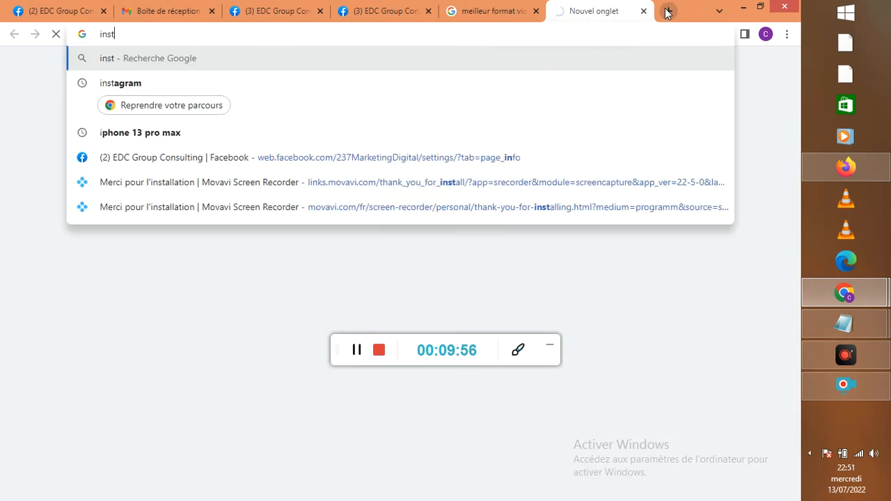
pyautogui.write('qn')
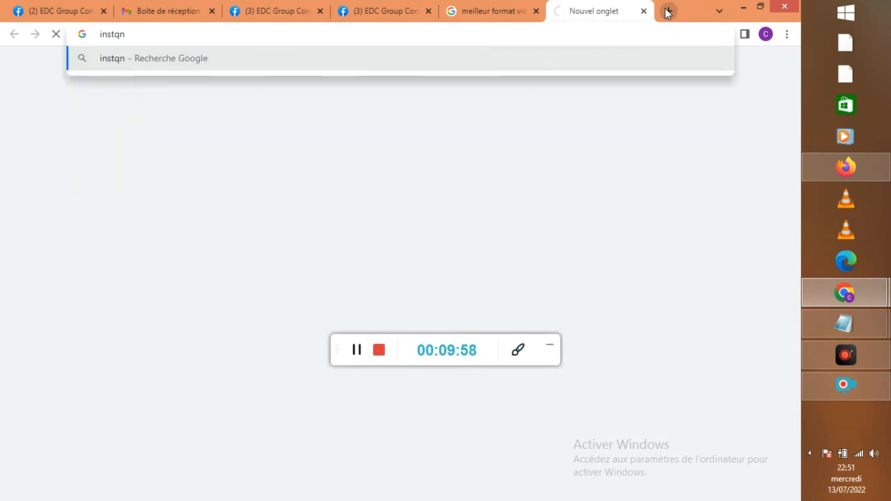
pyautogui.press('BackSpace')
pyautogui.press('BackSpace')
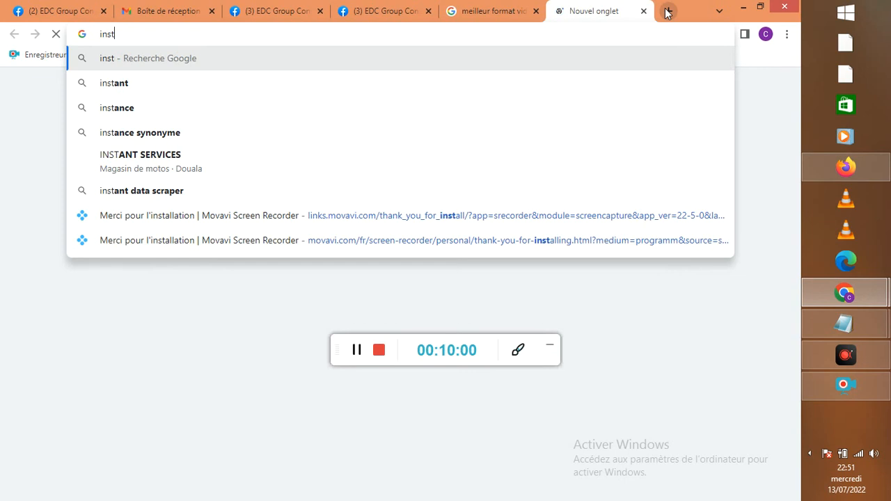
pyautogui.write('anfon')
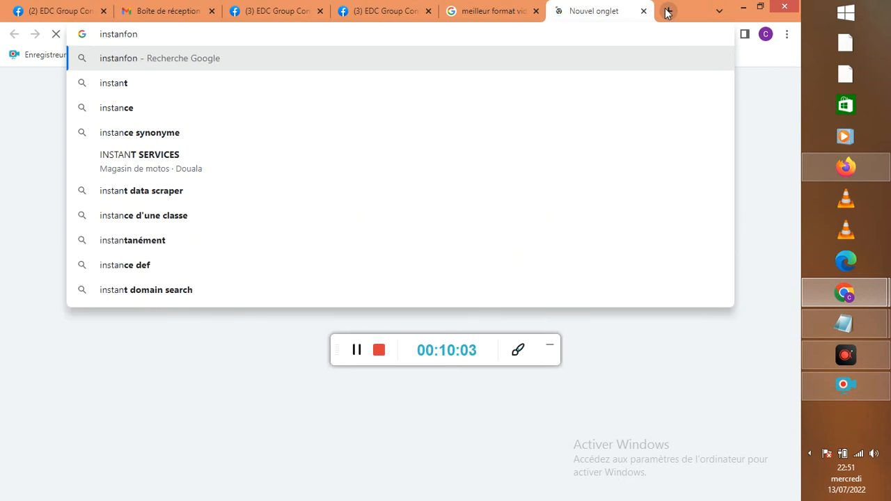
pyautogui.write('t')
pyautogui.press('Return')
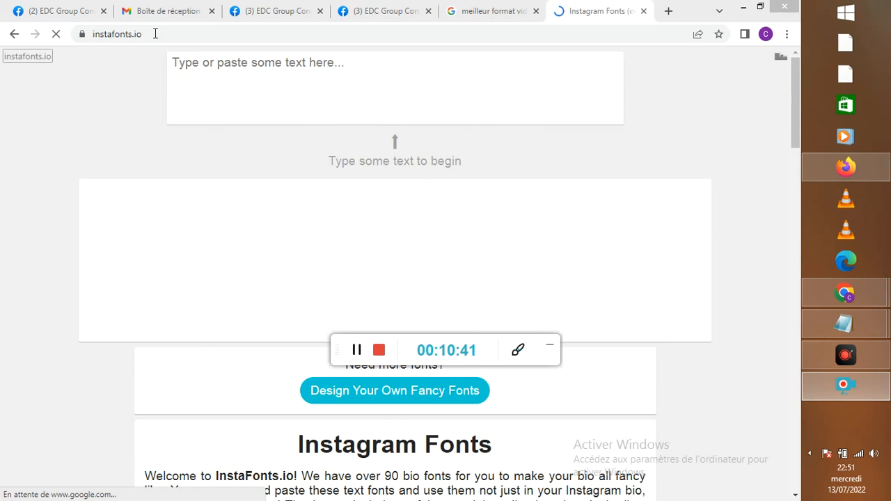
# - Paste the copied Flyer paragraph into the font generator's text area and wait for the unresponsive page to generate the styles
pyautogui.click(219, 63)
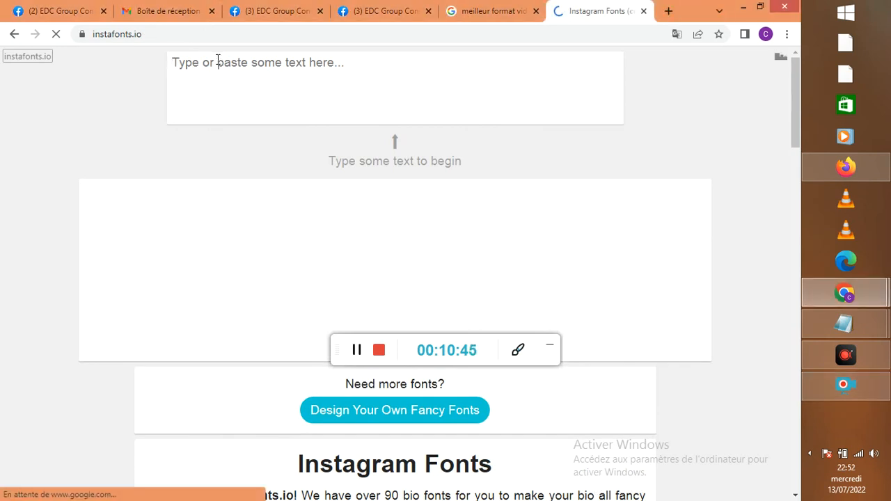
pyautogui.hotkey('ctrl', 'v')
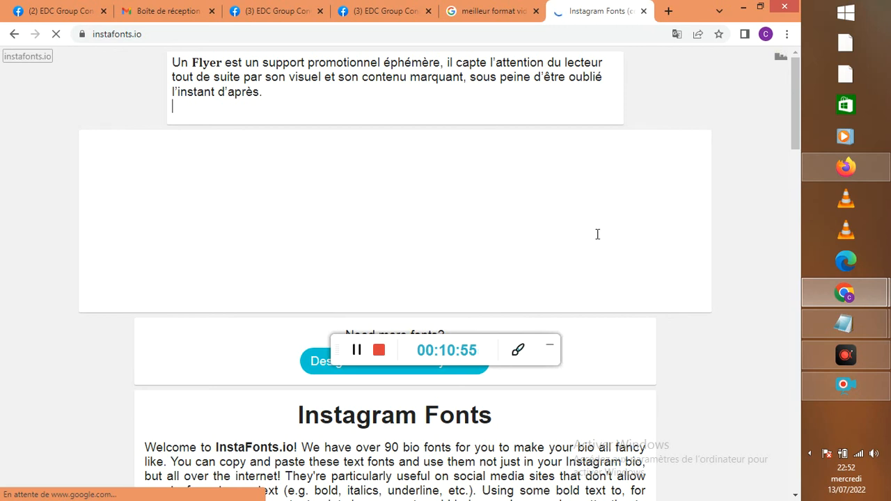
pyautogui.scroll(-10, 598, 234)
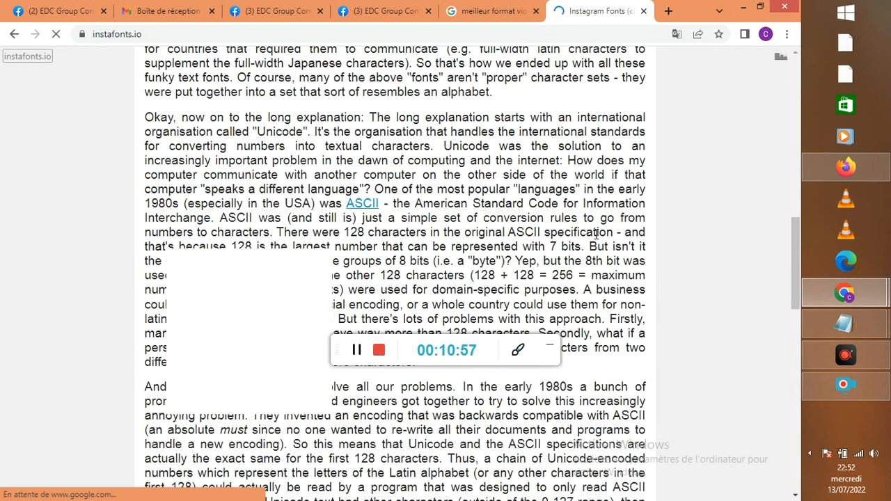
pyautogui.scroll(-6, 596, 234)
pyautogui.scroll(18, 596, 233)
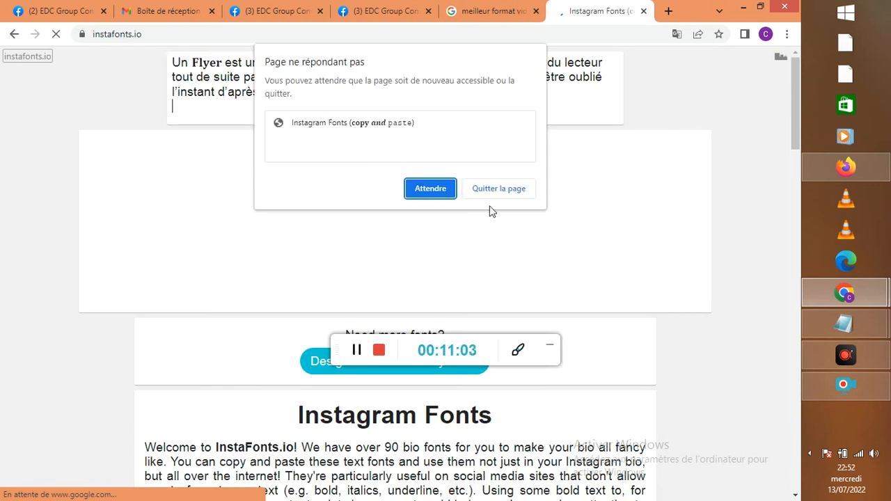
pyautogui.click(440, 185)
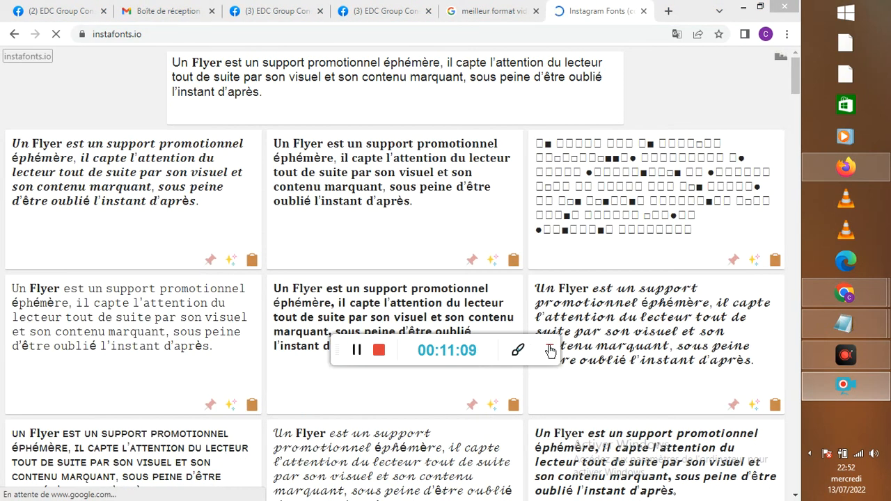
pyautogui.click(549, 350)
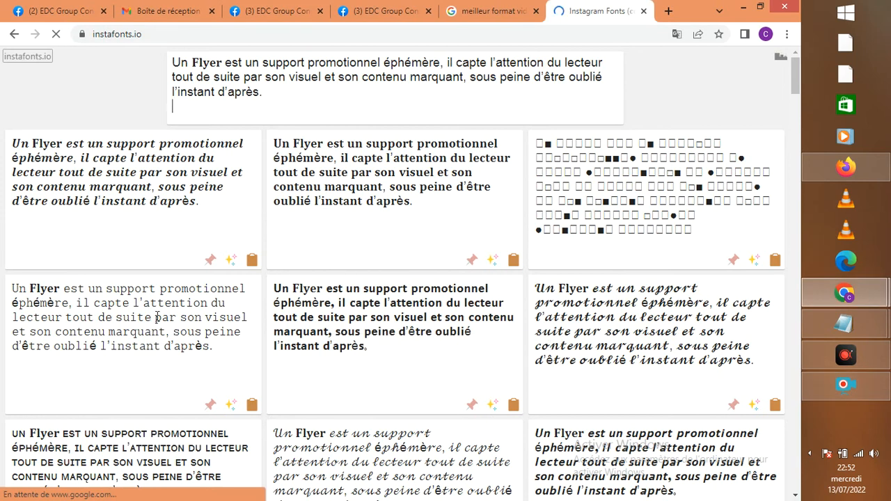
# - Examine the font styles generated for the Flyer paragraph
pyautogui.scroll(-2, 149, 307)
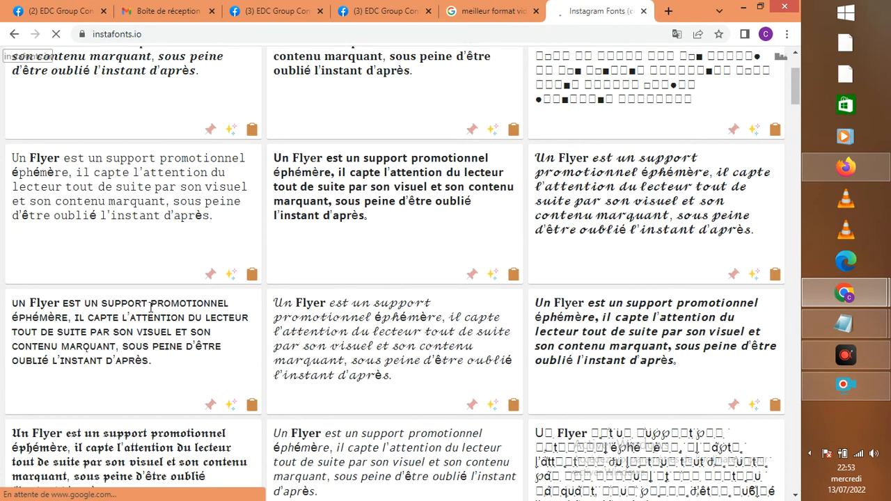
pyautogui.scroll(-2, 150, 307)
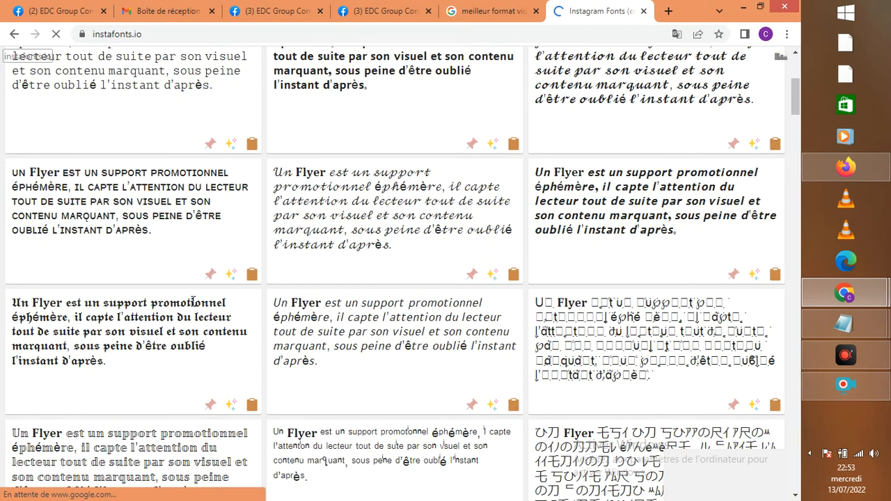
pyautogui.scroll(-2, 193, 300)
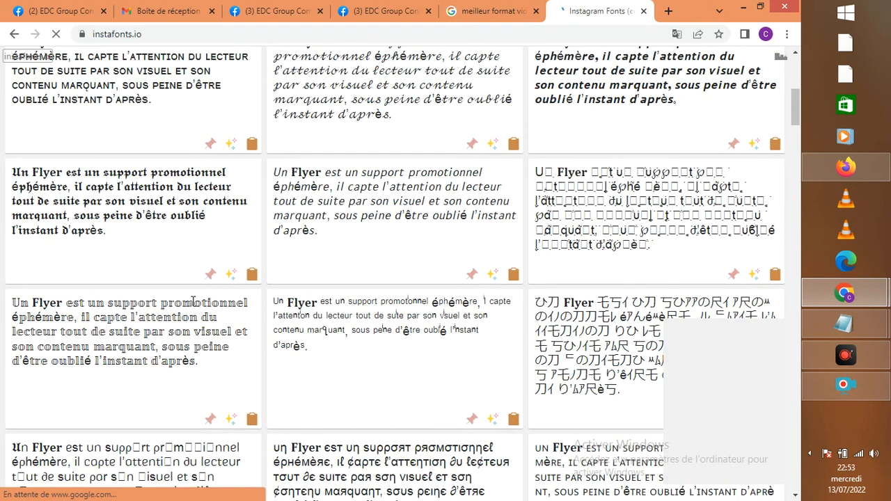
pyautogui.scroll(-2, 194, 300)
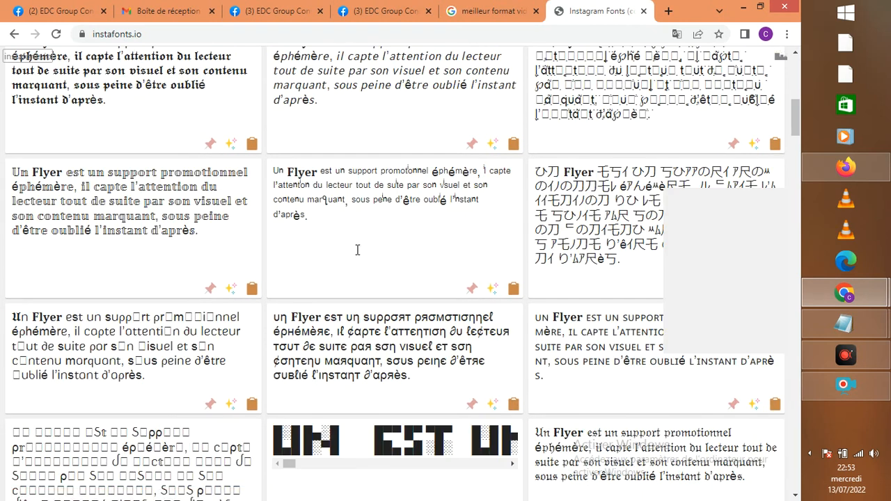
pyautogui.scroll(-3, 357, 250)
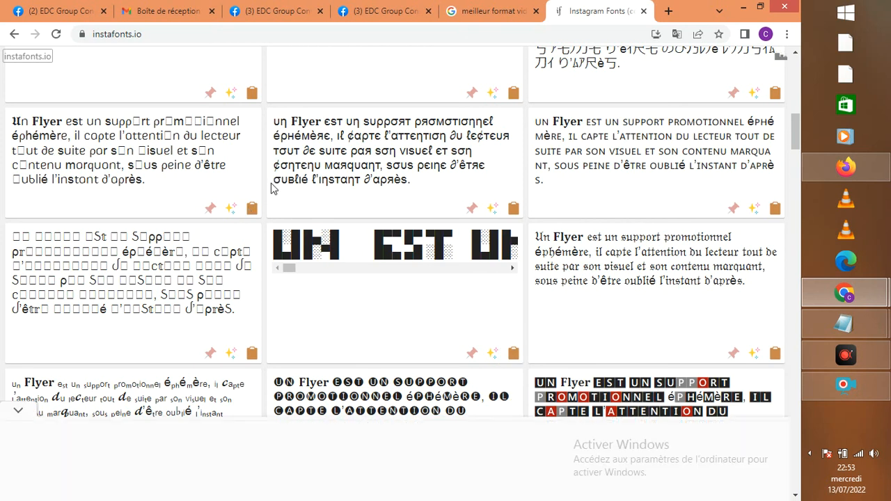
pyautogui.scroll(-4, 271, 188)
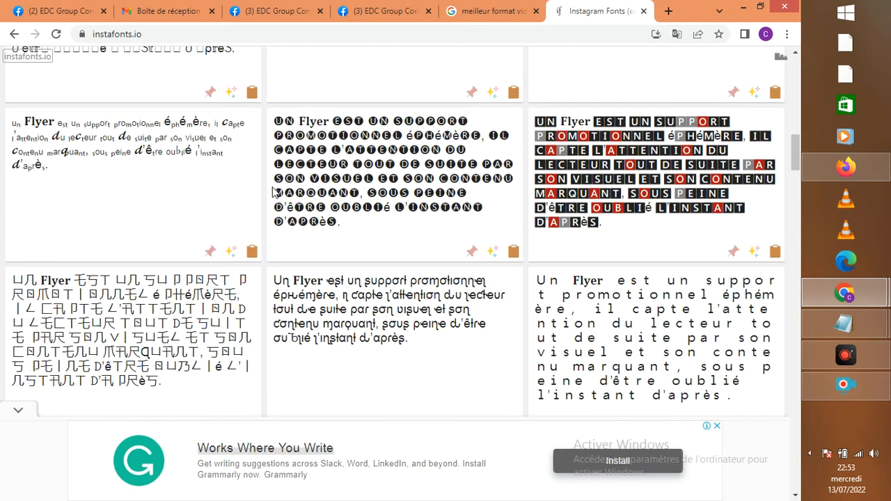
pyautogui.scroll(-5, 273, 192)
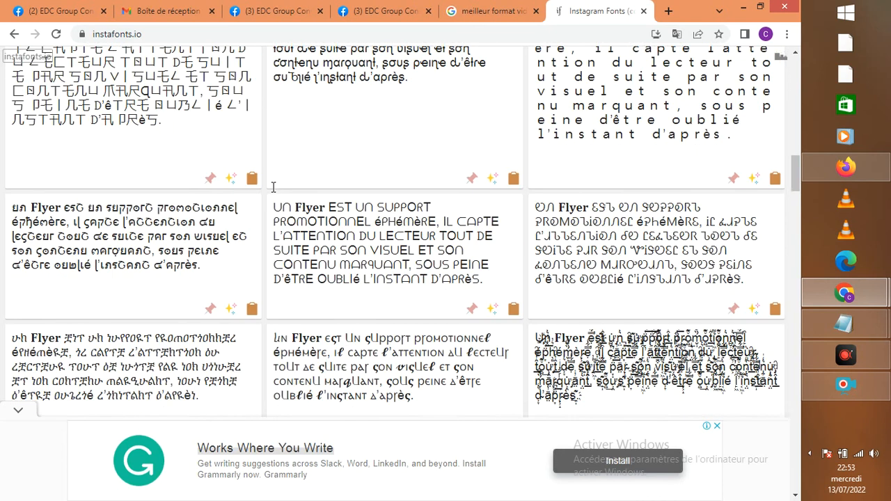
pyautogui.scroll(-3, 273, 188)
pyautogui.scroll(-5, 272, 191)
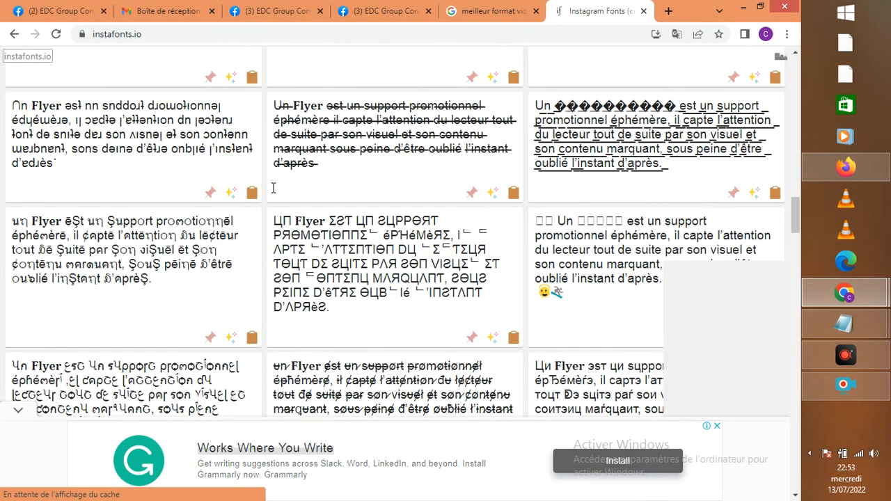
pyautogui.scroll(-4, 271, 191)
pyautogui.scroll(8, 273, 192)
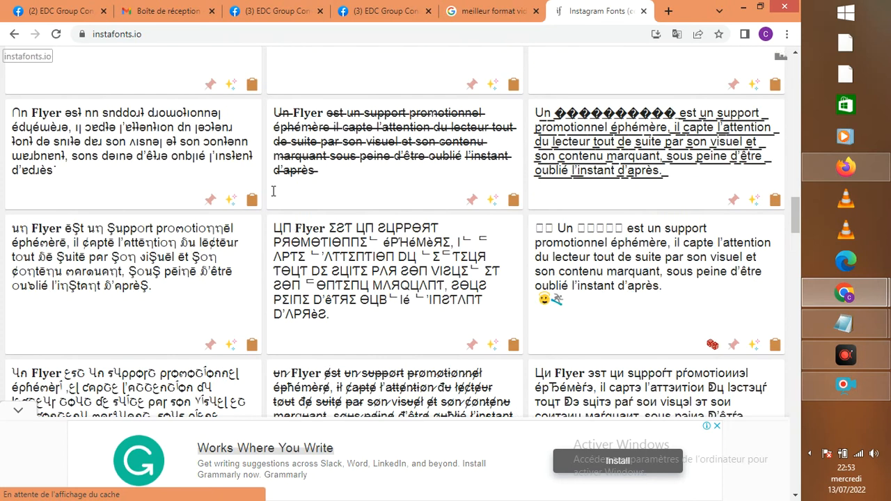
pyautogui.scroll(10, 273, 194)
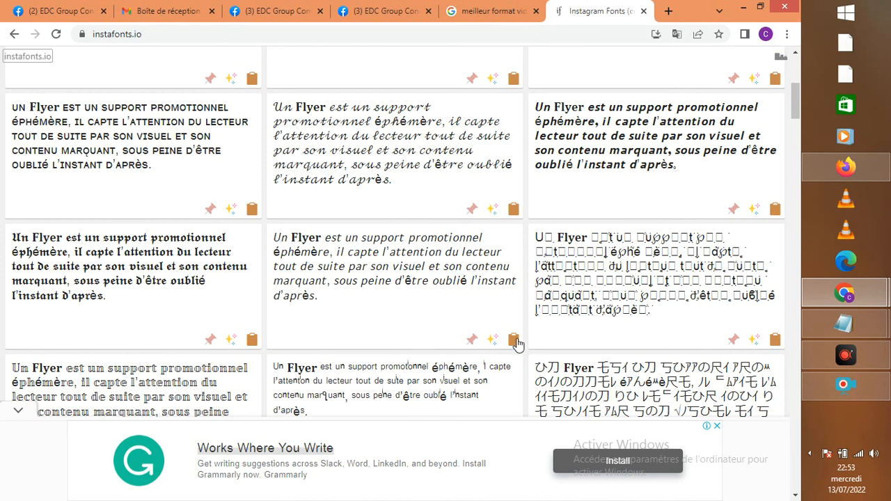
# - Copy the thin italic sans-serif version of the Flyer paragraph and replace the original paragraph in the Facebook post draft with it
pyautogui.tripleClick(414, 275)
pyautogui.hotkey('ctrl', 'c')
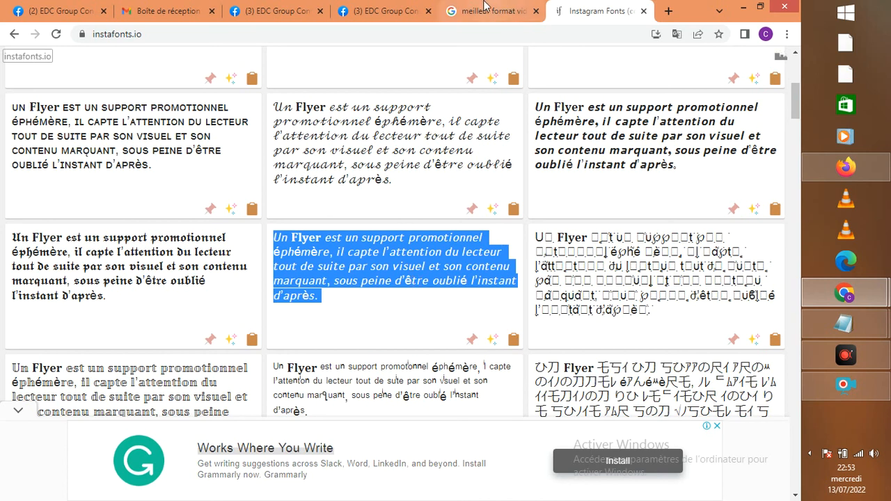
pyautogui.click(385, 10)
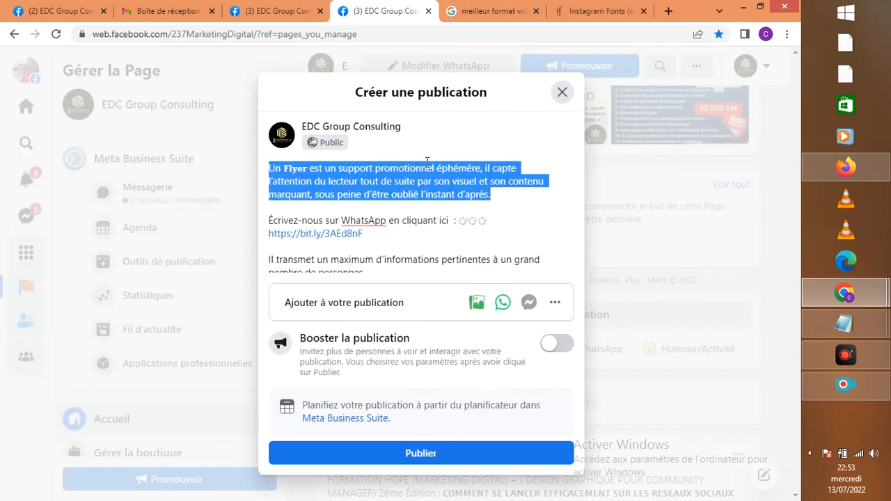
pyautogui.click(502, 197)
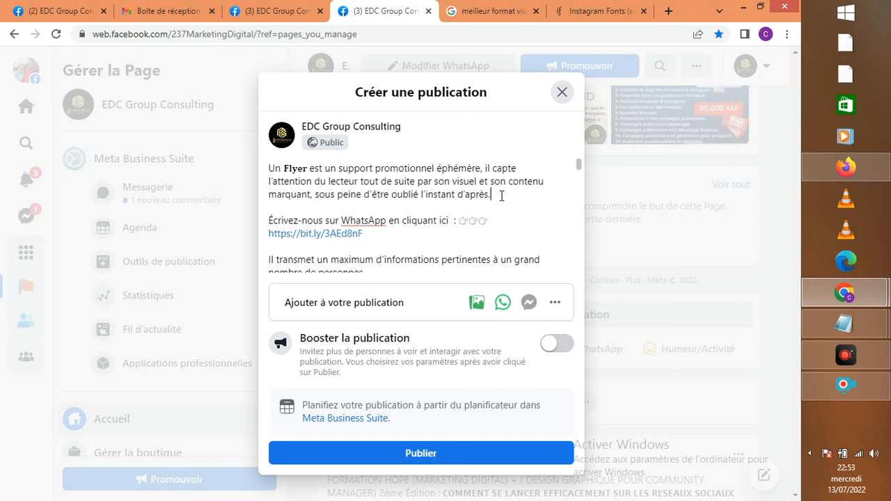
pyautogui.hotkey('ctrl', 'shift', 'Left')
pyautogui.hotkey('ctrl', 'shift', 'Up')
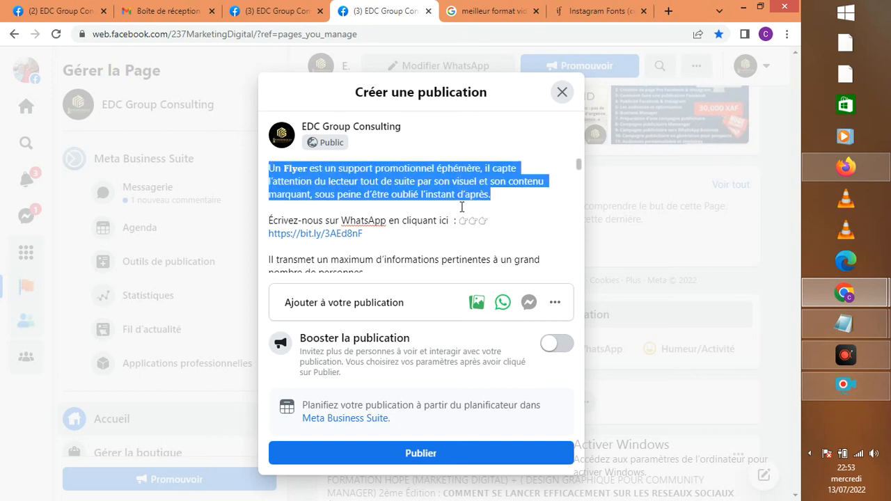
pyautogui.hotkey('ctrl', 'v')
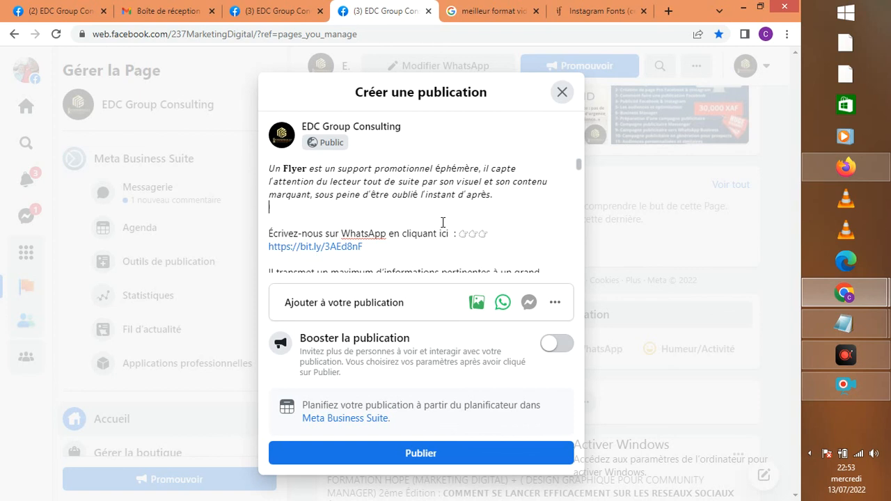
# - Copy the first line "Écrivez-nous sur WhatsApp en cliquant ici :" from the post draft and paste it over the text in the instafonts.io generator
pyautogui.scroll(-1, 443, 223)
pyautogui.scroll(1, 442, 222)
pyautogui.click(458, 234)
pyautogui.moveTo(458, 234); pyautogui.dragTo(270, 235)
pyautogui.hotkey('ctrl', 'c')
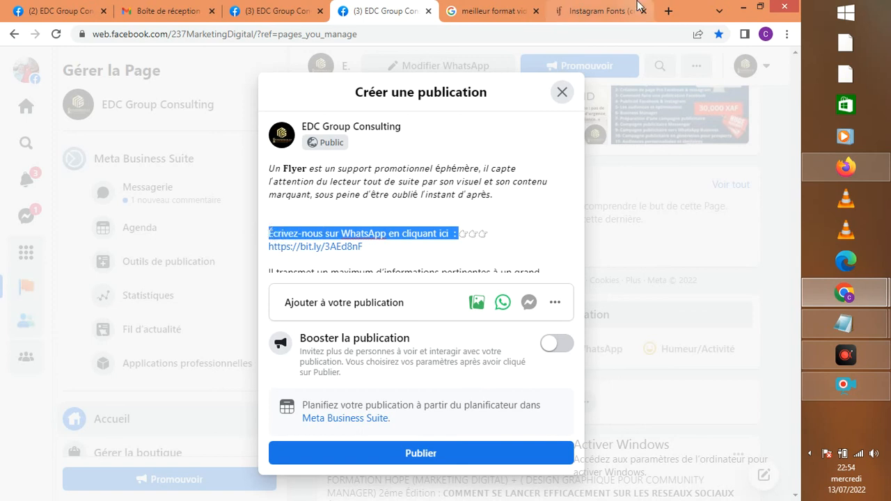
pyautogui.click(600, 11)
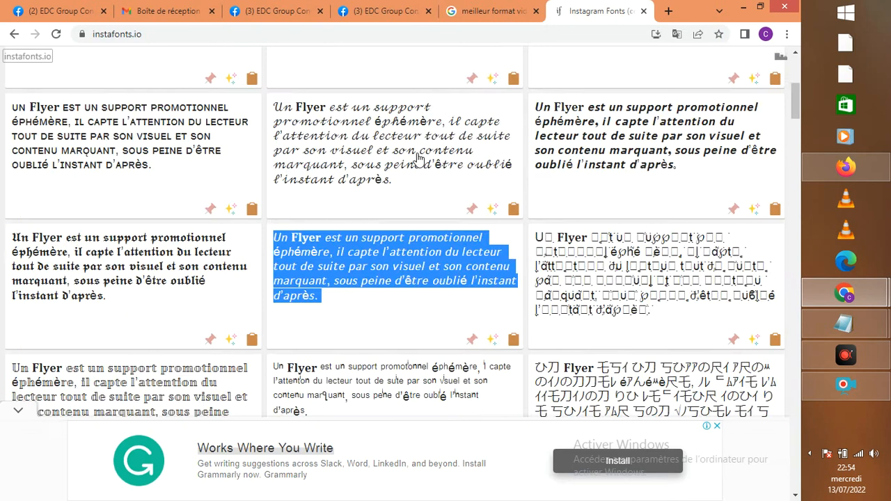
pyautogui.scroll(5, 419, 157)
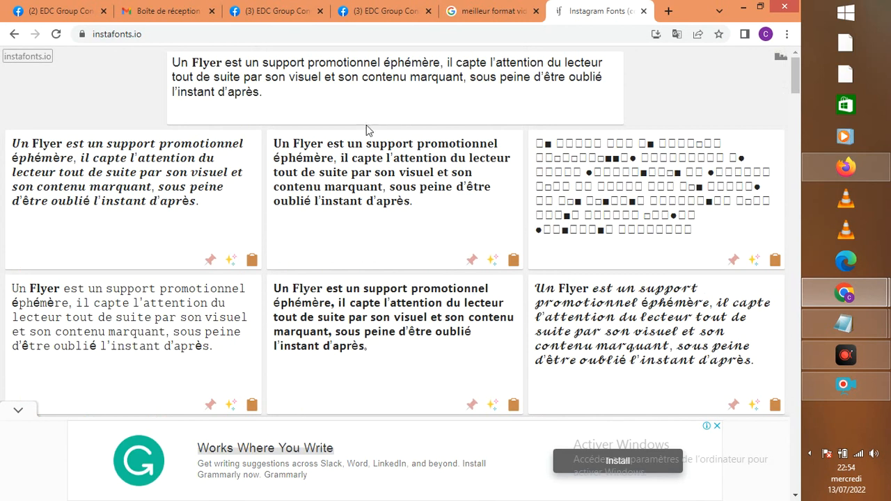
pyautogui.hotkey('ctrl', 'a')
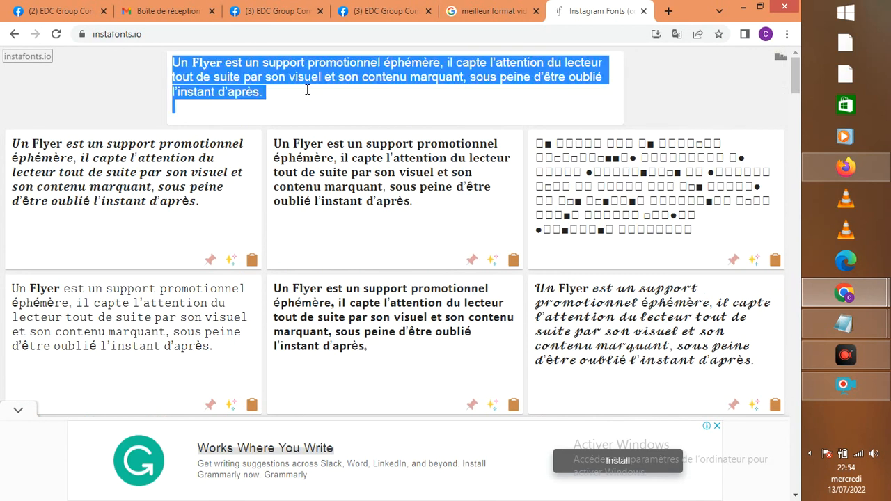
pyautogui.hotkey('ctrl', 'v')
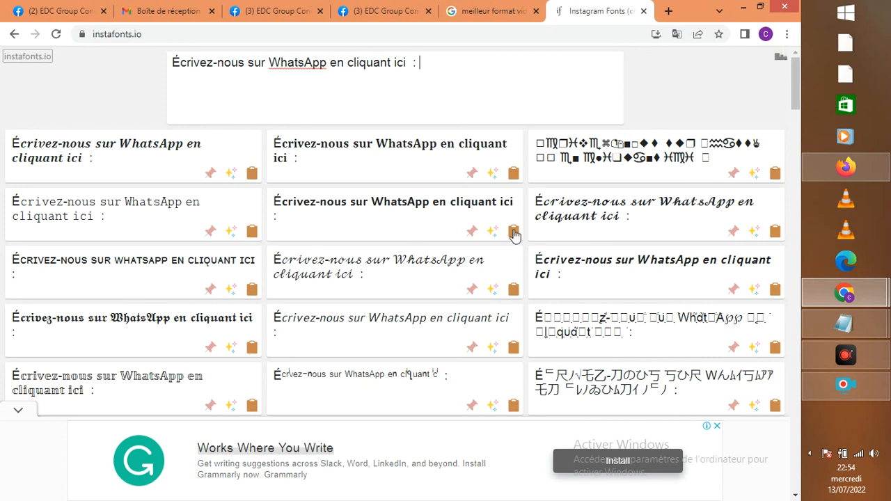
# - Copy the bold sans-serif version of the WhatsApp line and replace the original line in the Facebook post draft with it
pyautogui.tripleClick(478, 204)
pyautogui.hotkey('ctrl', 'c')
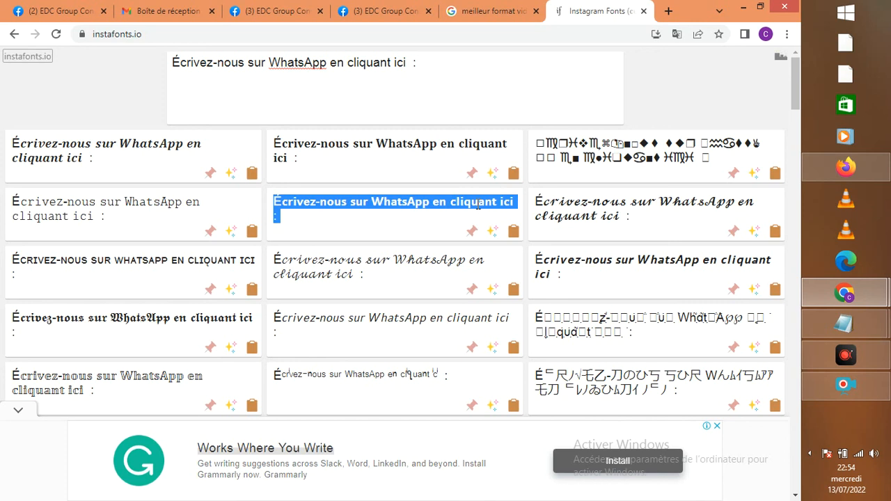
pyautogui.click(402, 11)
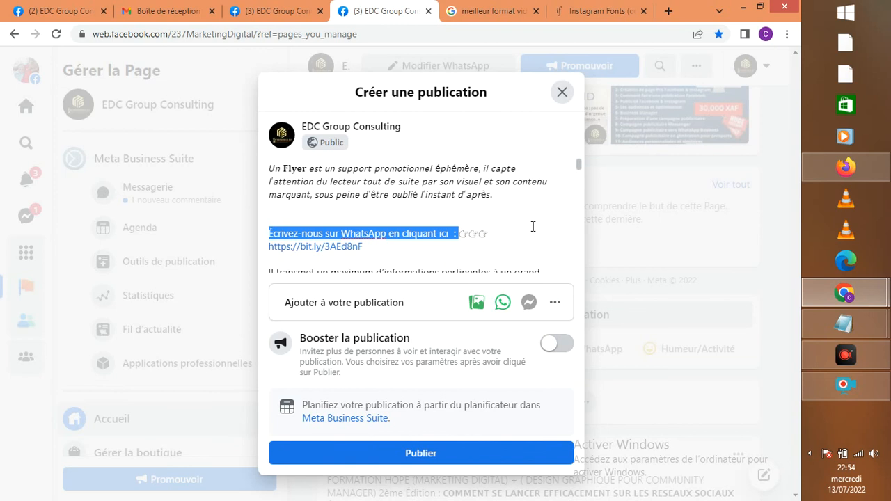
pyautogui.hotkey('ctrl', 'v')
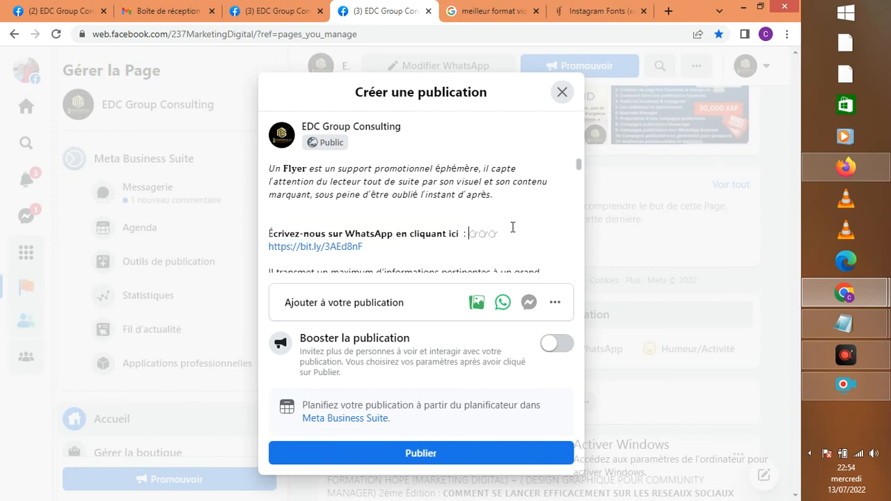
# - Copy the boxed-letter version of the WhatsApp line from instafonts.io and replace the first WhatsApp line in the Facebook post draft with it
pyautogui.click(589, 5)
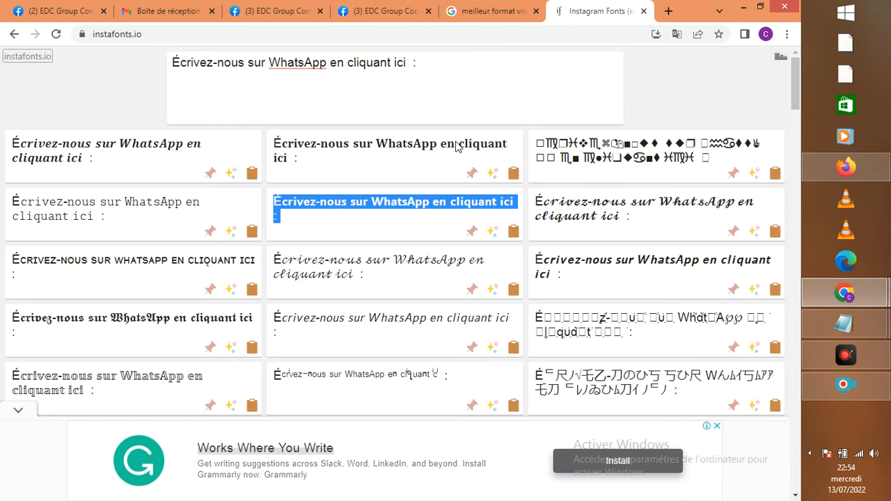
pyautogui.scroll(-3, 438, 200)
pyautogui.scroll(-3, 430, 265)
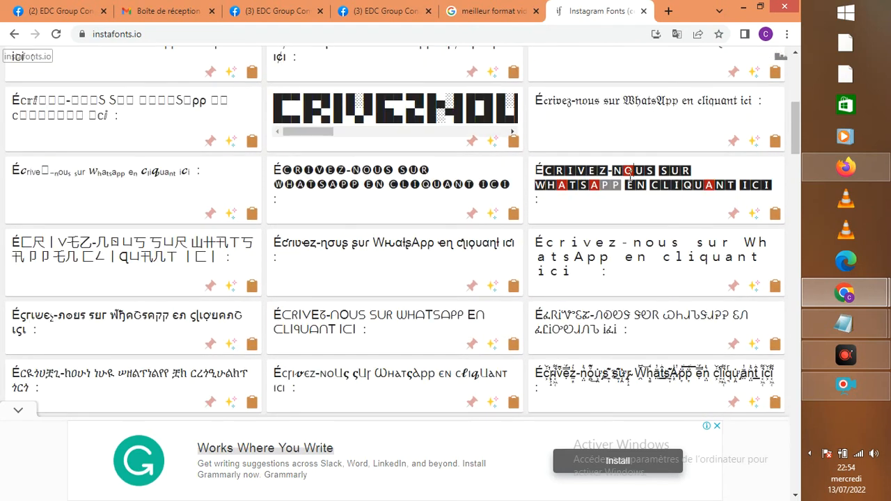
pyautogui.click(631, 176)
pyautogui.hotkey('ctrl', 'c')
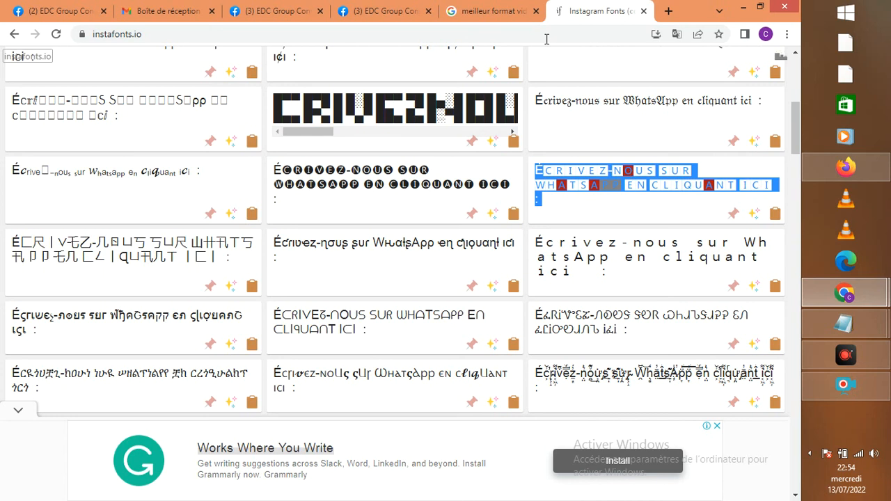
pyautogui.click(370, 11)
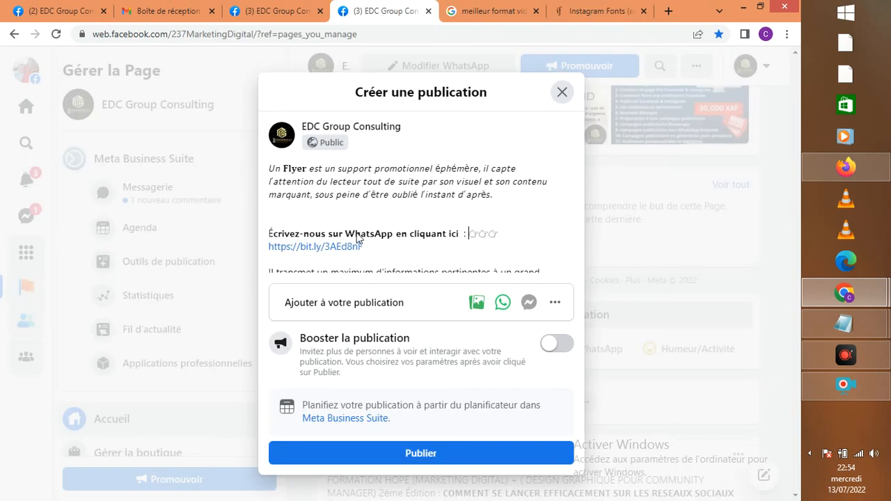
pyautogui.moveTo(466, 234); pyautogui.dragTo(270, 234)
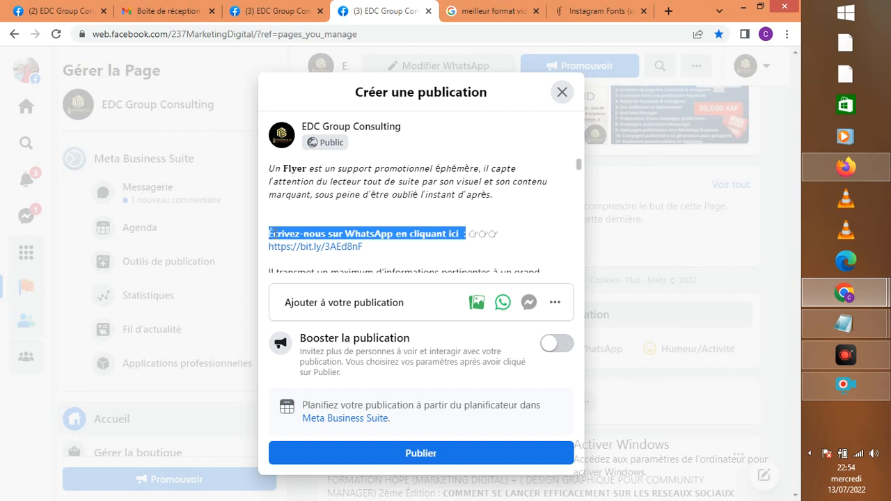
pyautogui.hotkey('ctrl', 'v')
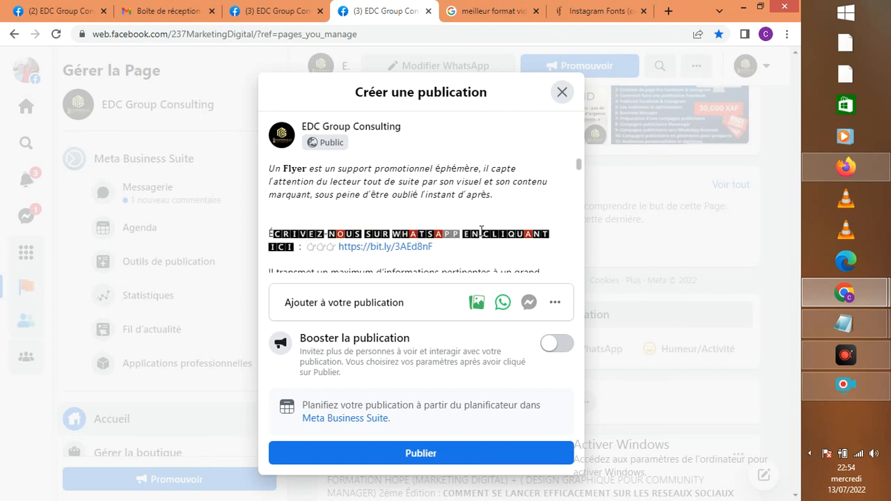
# - Review the rest of the post draft, from the flyer tips through the WhatsApp lines and hashtags to the link preview
pyautogui.scroll(-2, 479, 222)
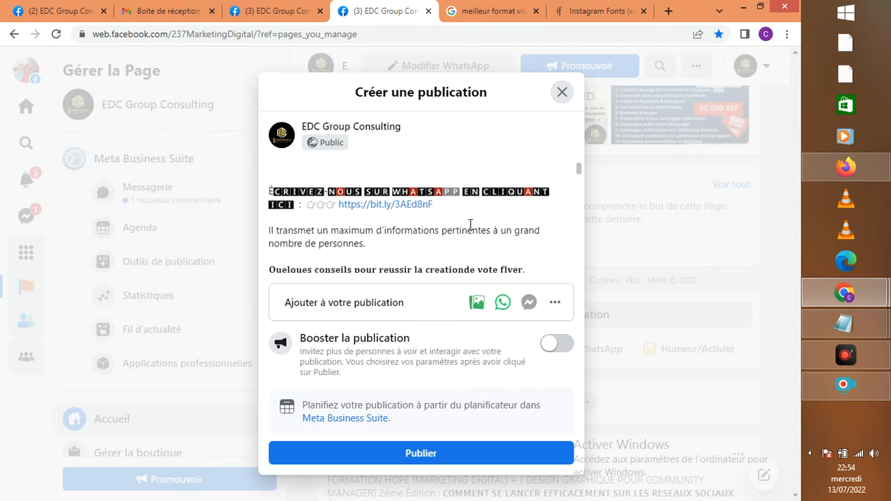
pyautogui.scroll(-4, 472, 218)
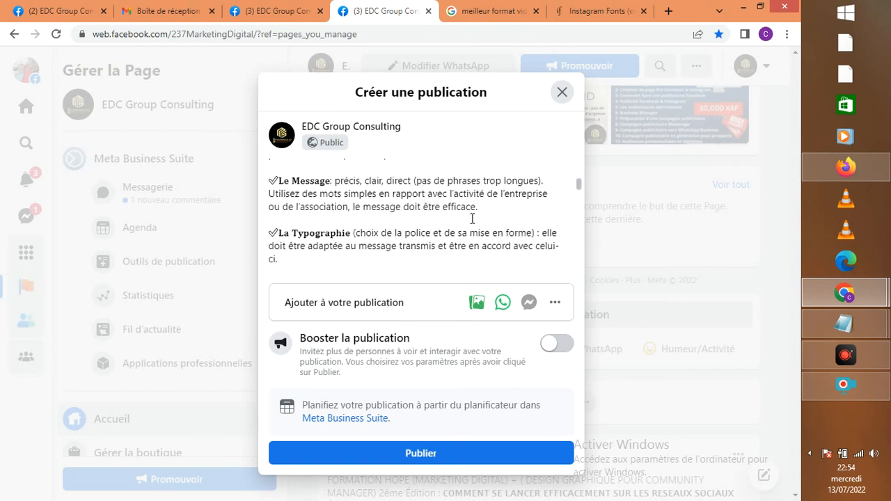
pyautogui.scroll(-10, 473, 218)
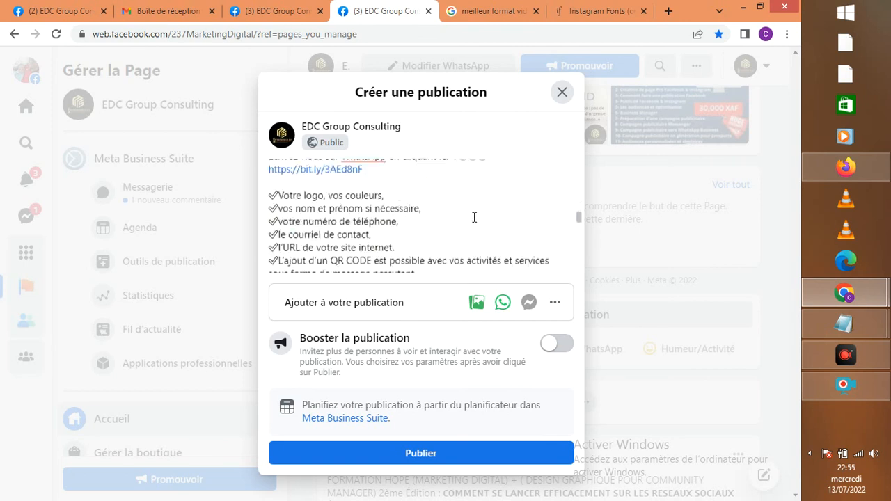
pyautogui.scroll(1, 473, 217)
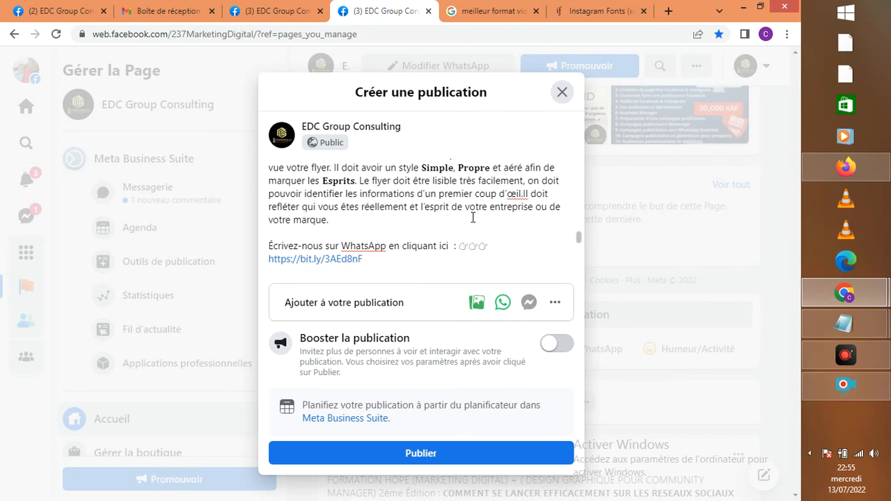
pyautogui.scroll(-3, 473, 218)
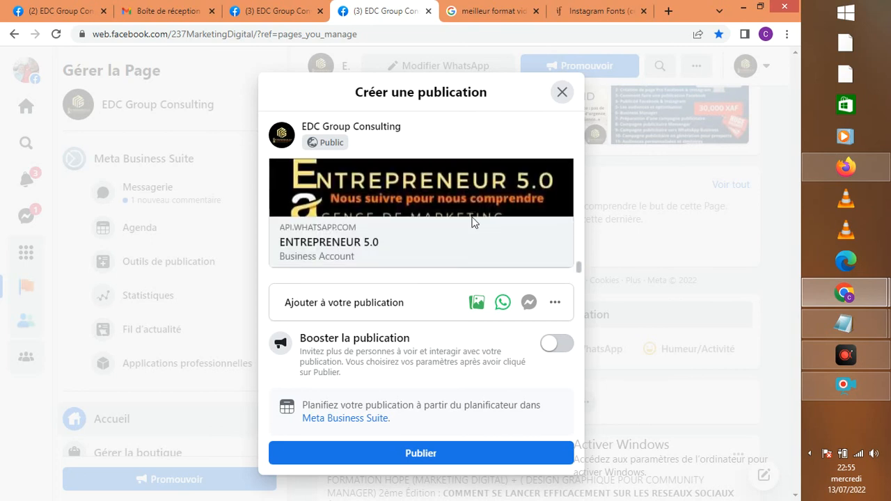
pyautogui.scroll(2, 472, 218)
pyautogui.scroll(1, 453, 218)
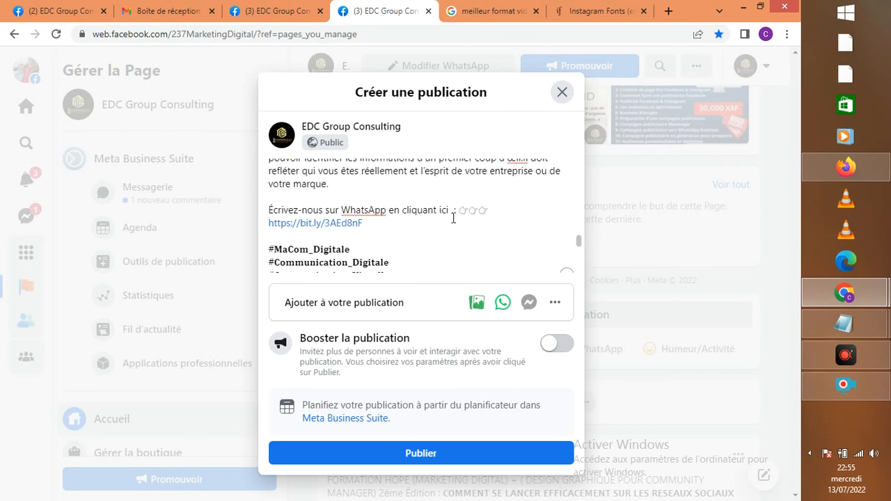
pyautogui.click(433, 211)
pyautogui.scroll(-5, 440, 238)
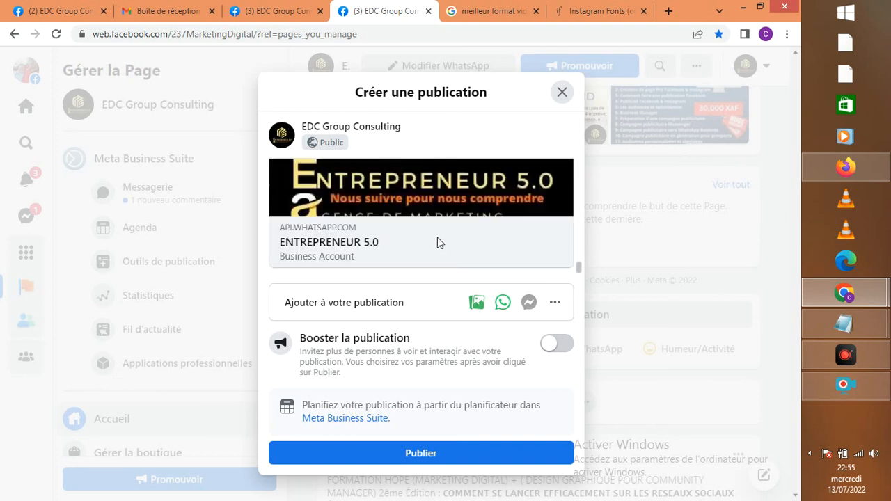
# - Attach the "facebook ADS" poster image from the Bureau folder to the post and check its preview
pyautogui.click(477, 305)
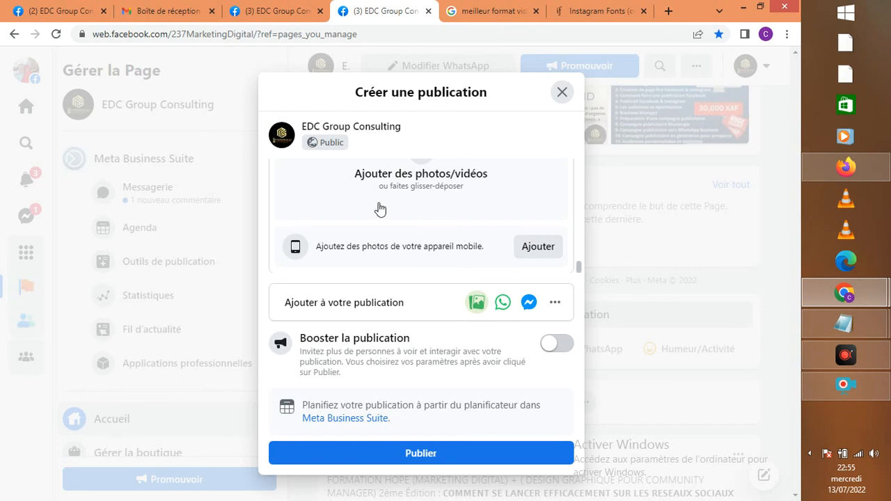
pyautogui.scroll(1, 394, 200)
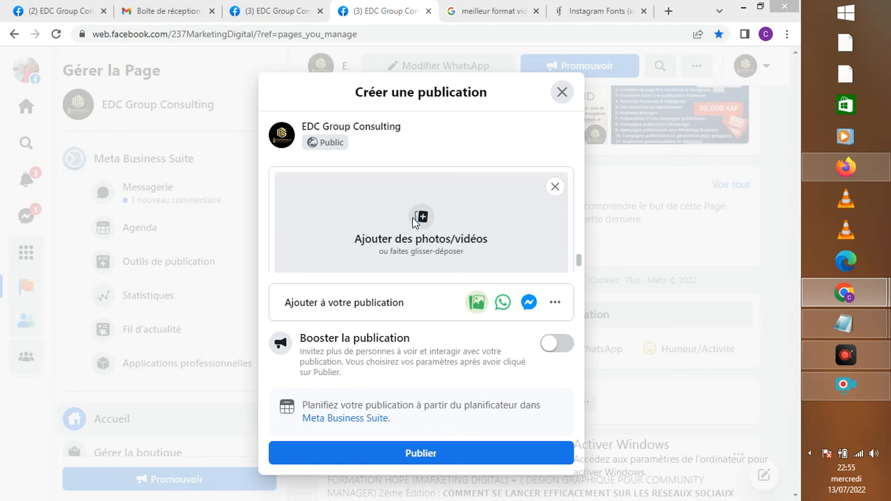
pyautogui.click(413, 217)
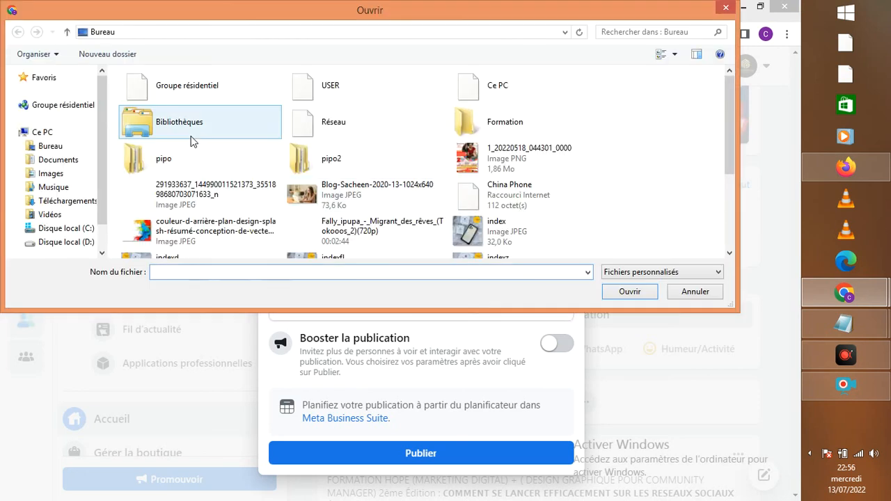
pyautogui.click(60, 147)
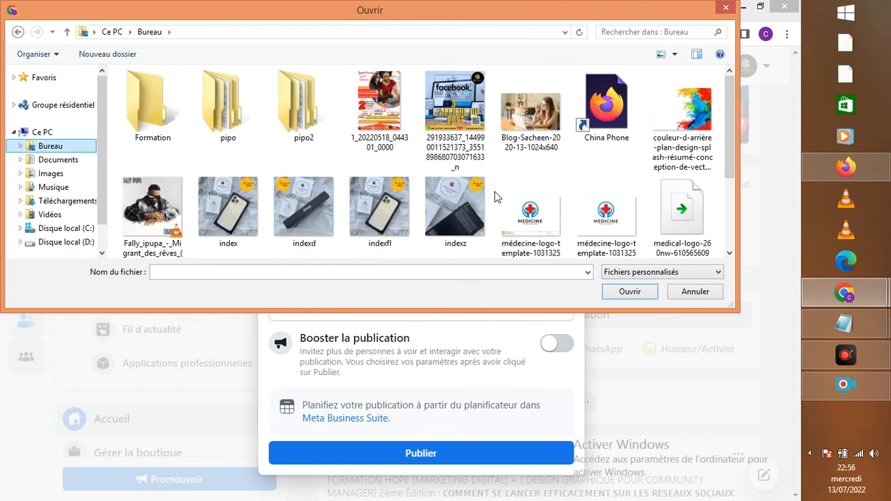
pyautogui.click(450, 101)
pyautogui.doubleClick(449, 100)
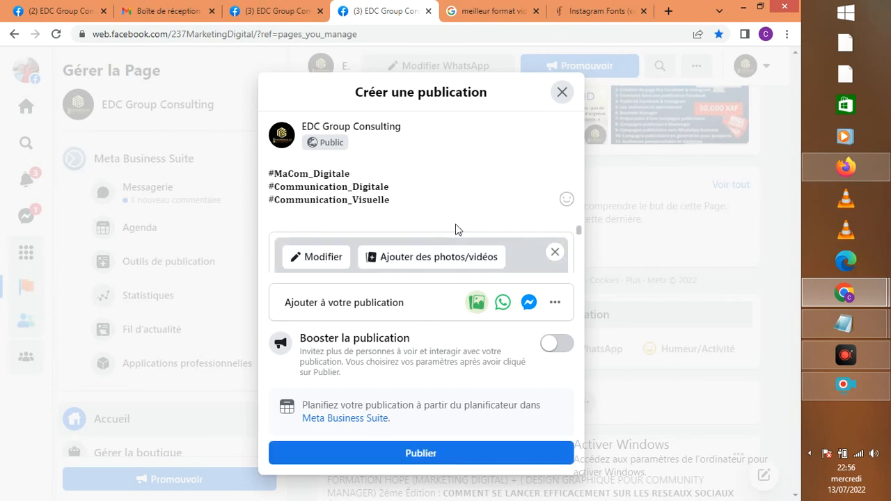
pyautogui.scroll(-2, 455, 224)
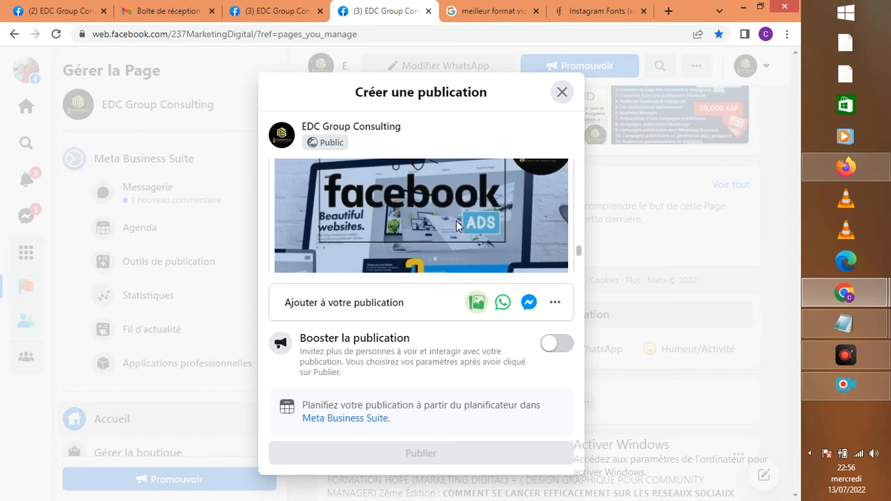
pyautogui.scroll(-3, 456, 220)
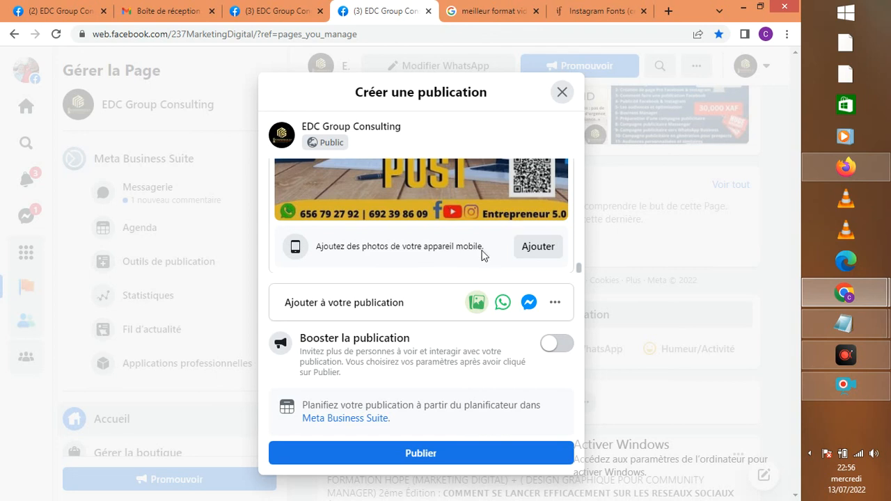
pyautogui.scroll(6, 507, 251)
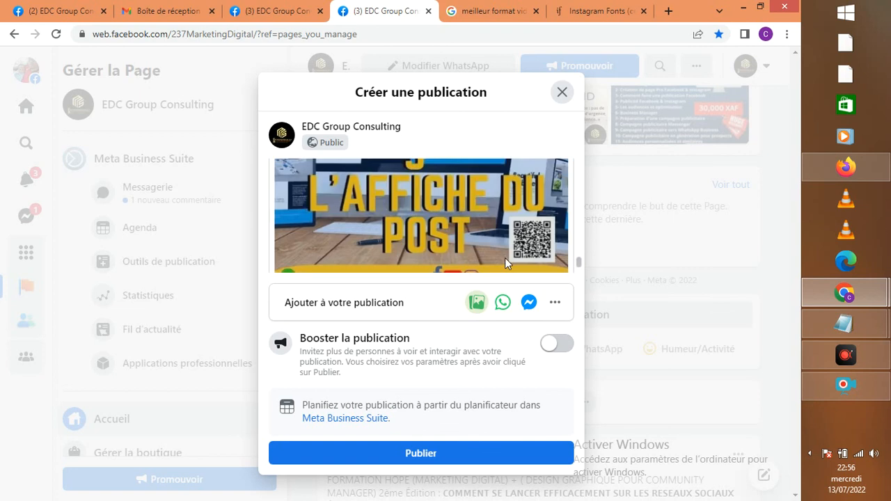
pyautogui.scroll(4, 473, 232)
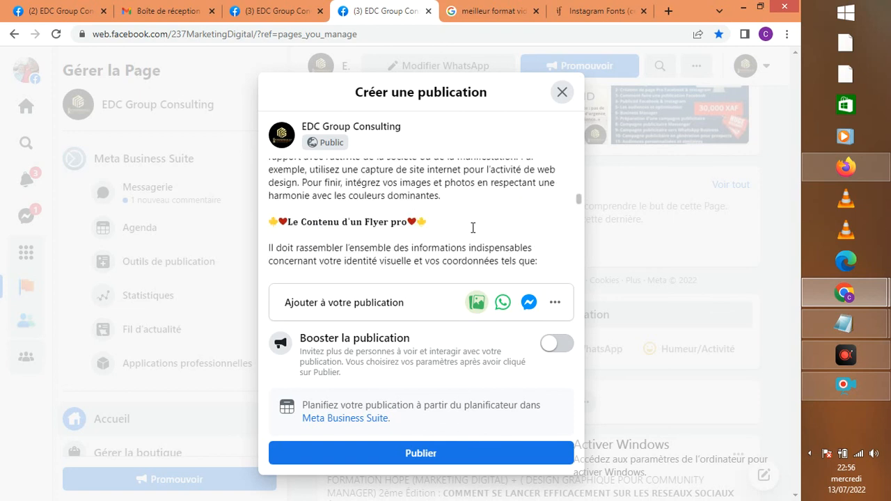
pyautogui.scroll(-8, 472, 230)
pyautogui.scroll(-6, 473, 228)
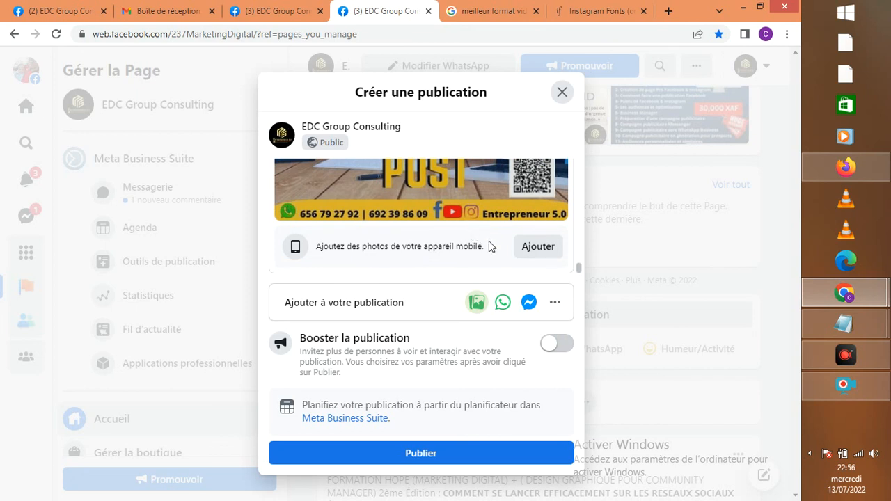
# - Search for "kotto" among the places and tag the post with the location Kotto Chefferie in Douala, Cameroun
pyautogui.click(554, 306)
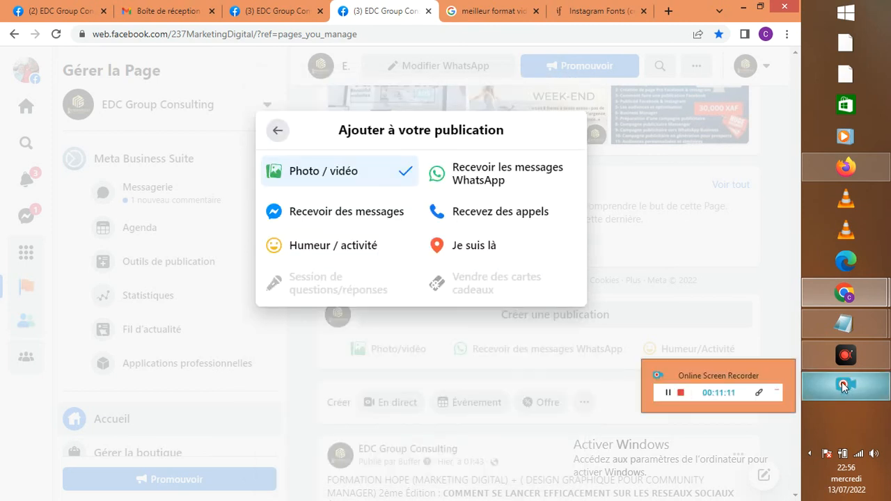
pyautogui.click(843, 387)
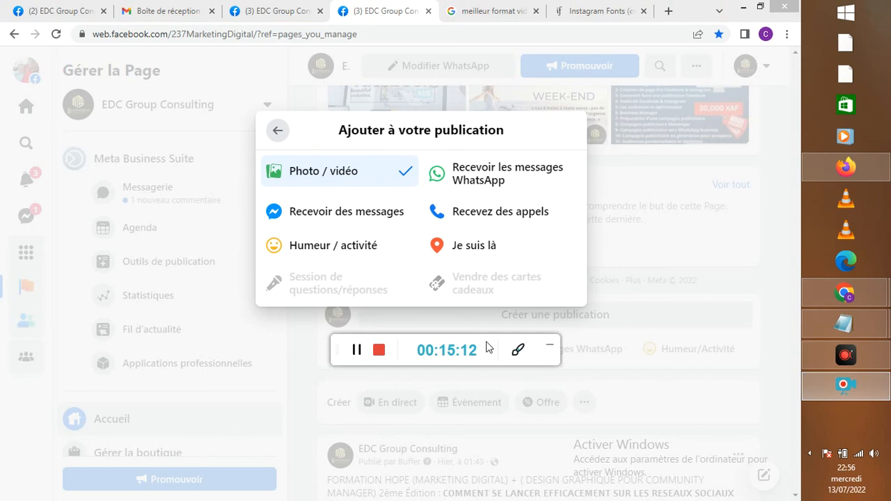
pyautogui.click(549, 346)
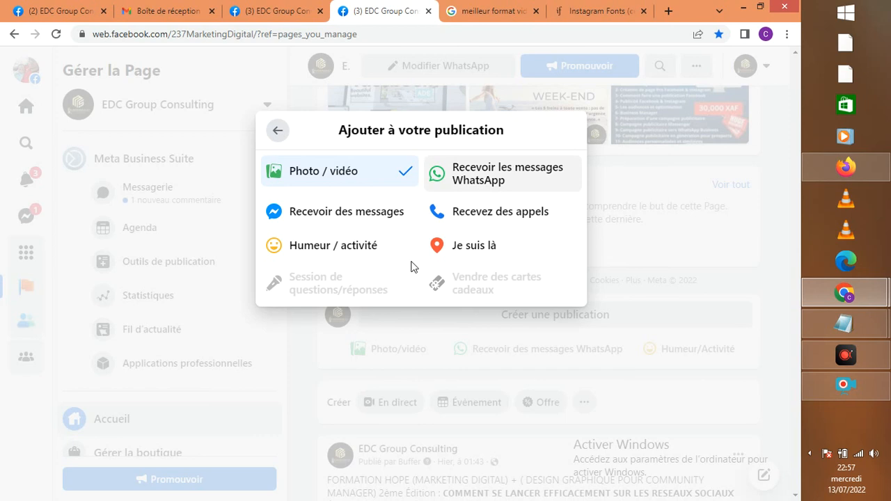
pyautogui.click(499, 251)
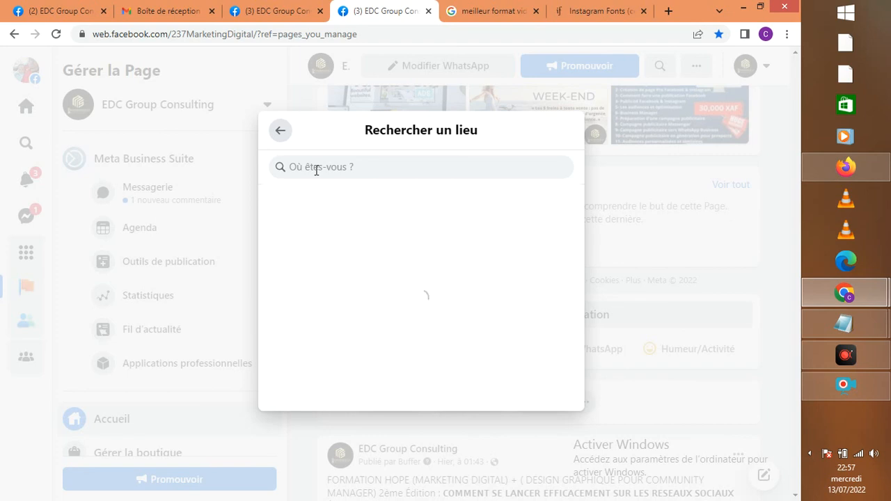
pyautogui.write('kotto')
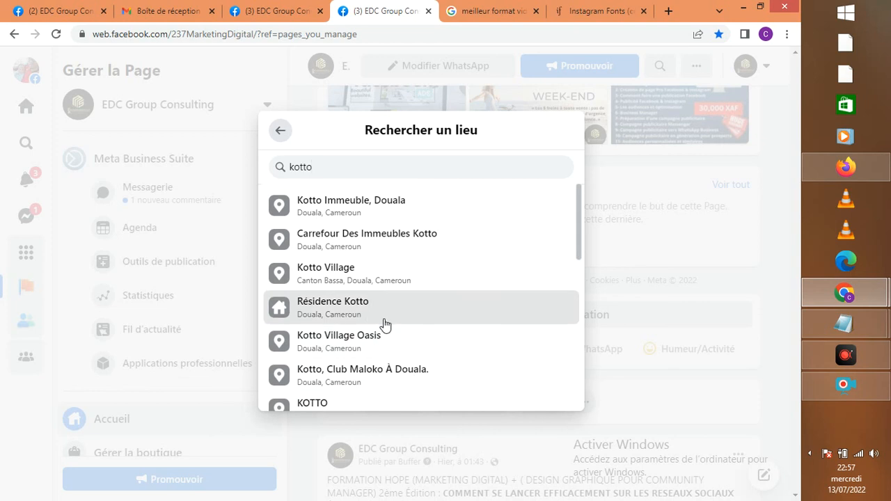
pyautogui.scroll(-2, 385, 325)
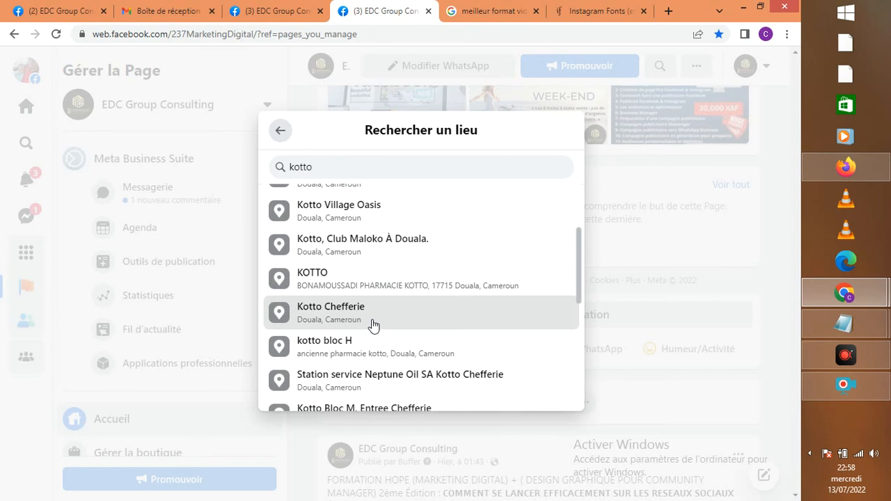
pyautogui.scroll(-2, 374, 325)
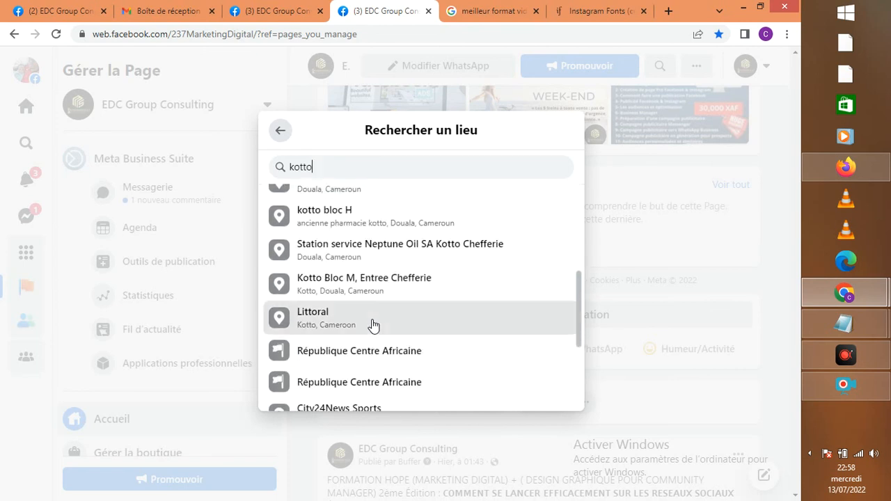
pyautogui.scroll(3, 374, 325)
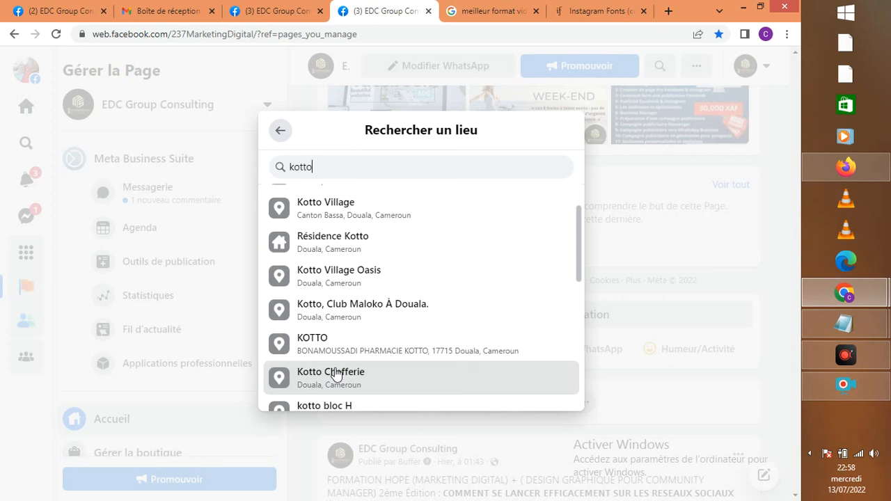
pyautogui.click(411, 369)
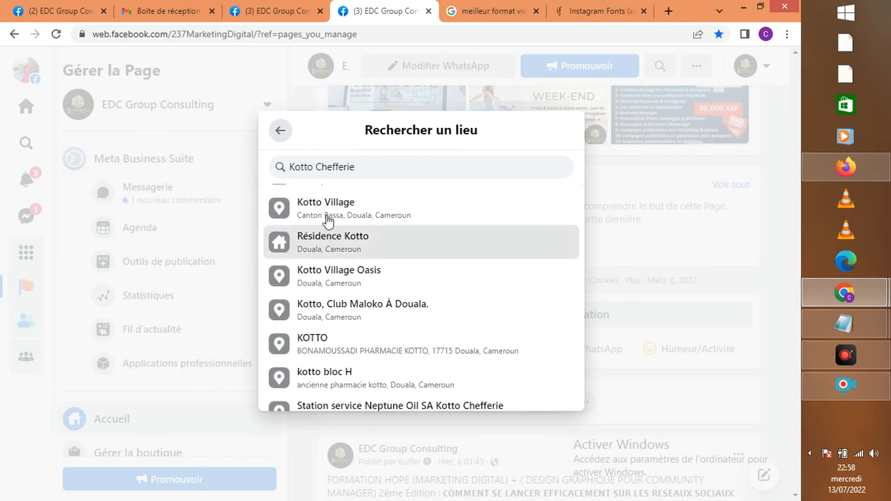
pyautogui.click(277, 131)
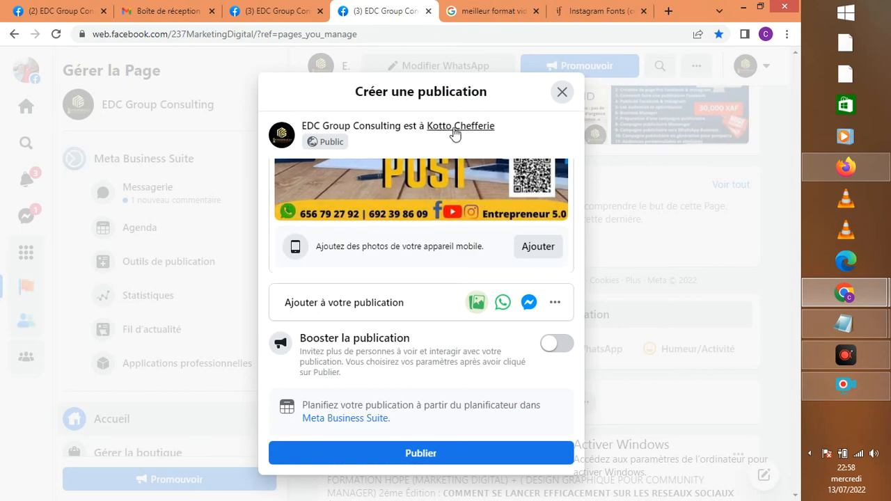
# - Add the option to receive WhatsApp messages to the post and return to the draft
pyautogui.click(554, 302)
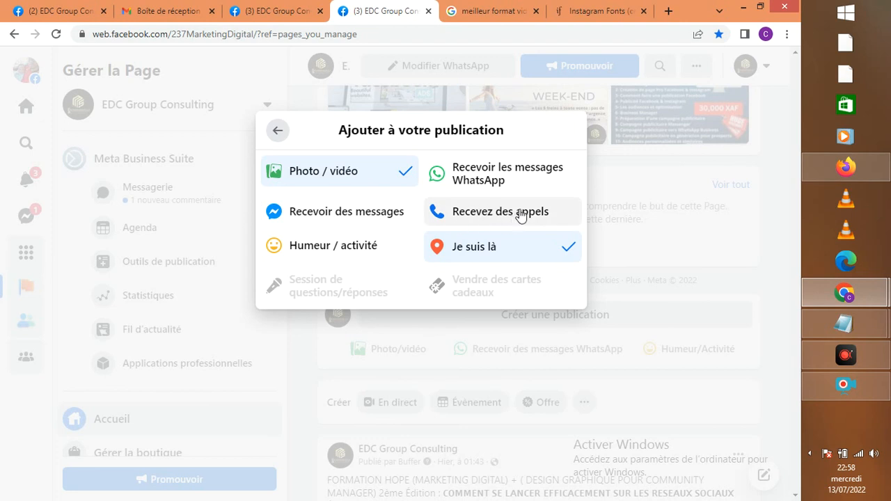
pyautogui.click(497, 179)
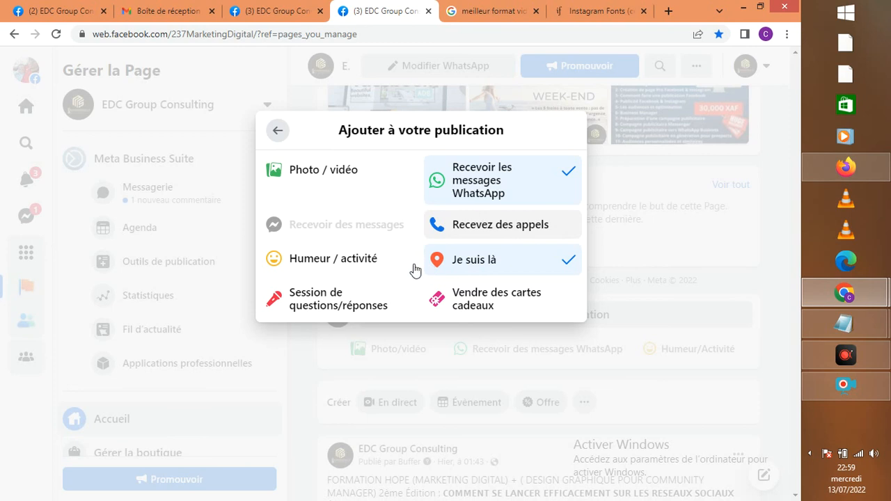
pyautogui.click(293, 258)
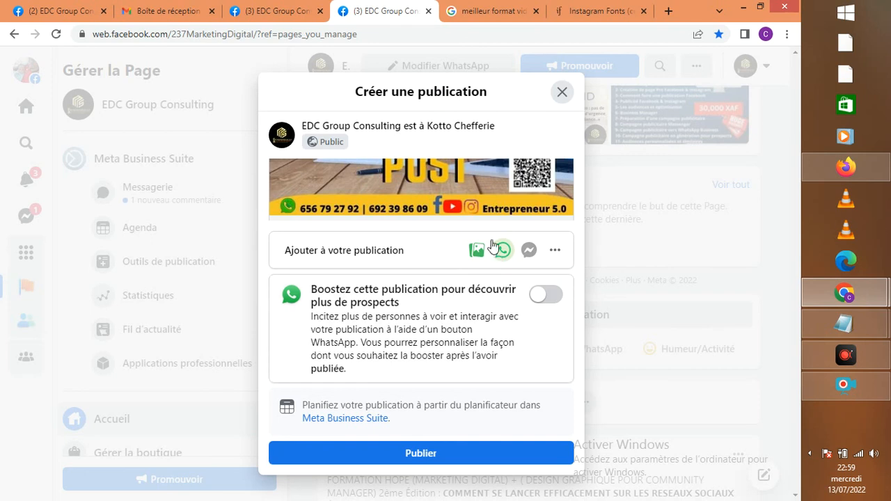
# - Switch to the Notepad notes on the difference between a publication and a publicité and examine the publicité formula
pyautogui.scroll(5, 470, 187)
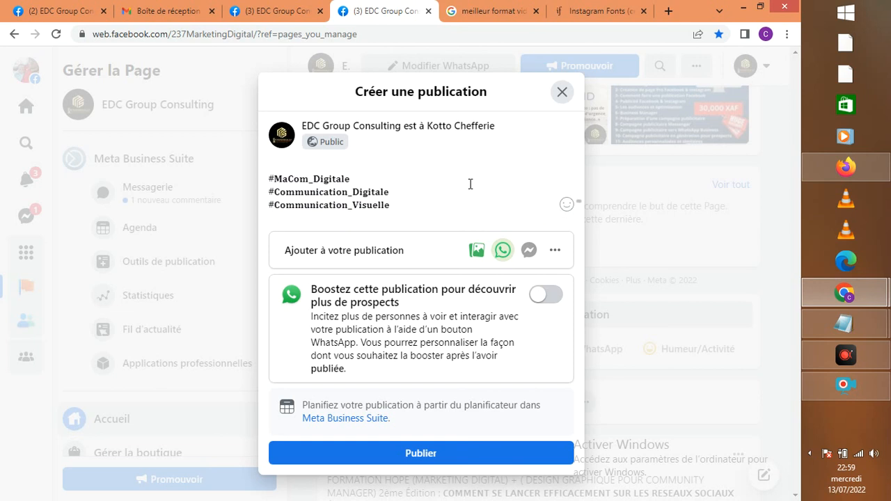
pyautogui.scroll(3, 467, 186)
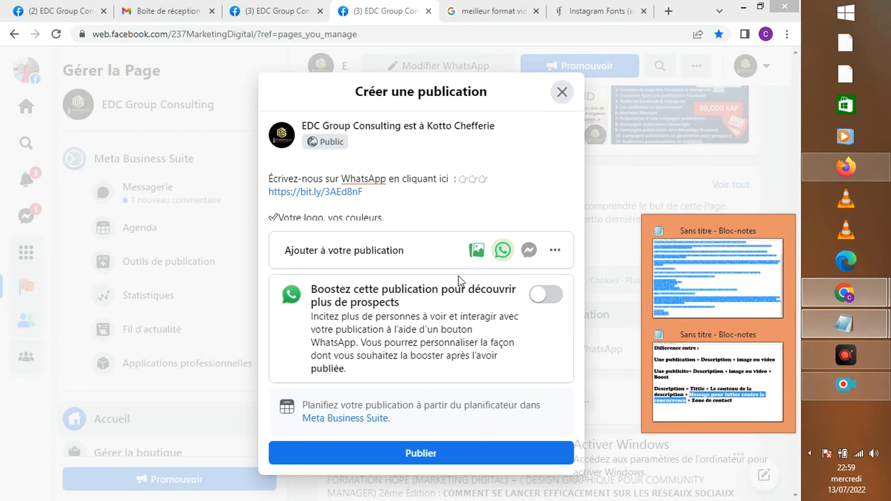
pyautogui.click(718, 382)
pyautogui.click(230, 255)
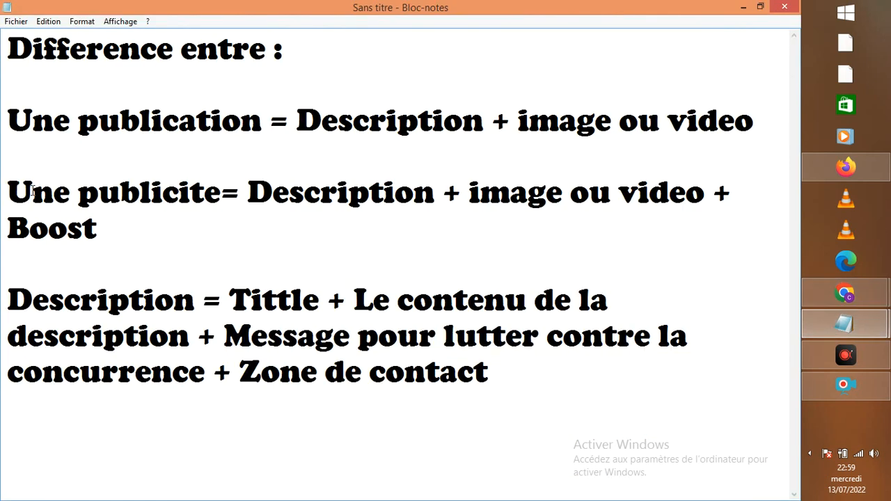
pyautogui.click(99, 193)
pyautogui.doubleClick(110, 193)
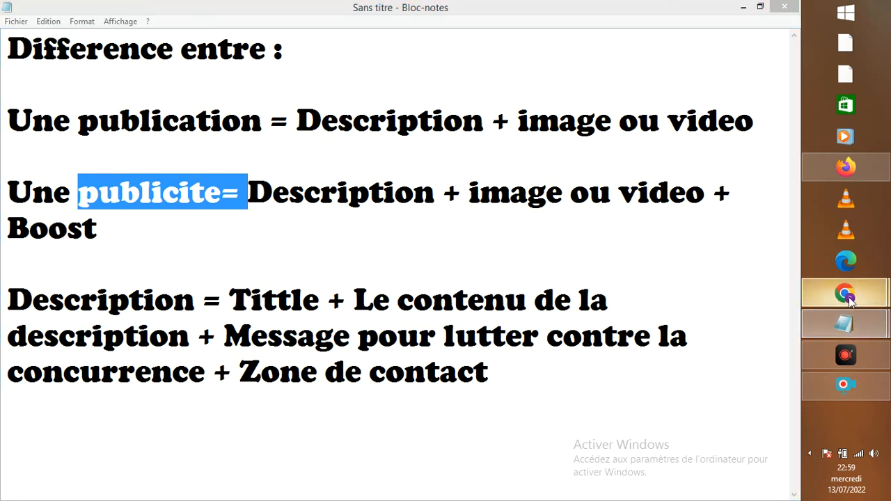
# - Return to the Facebook draft, point out the Meta Business Suite scheduling option, and publish the post without boosting it
pyautogui.moveTo(844, 293)
pyautogui.click(772, 295)
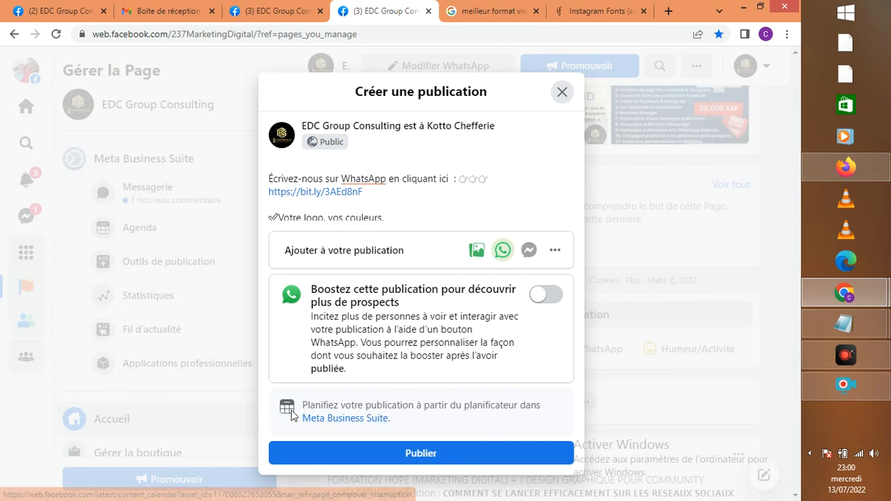
pyautogui.moveTo(278, 399); pyautogui.dragTo(526, 405)
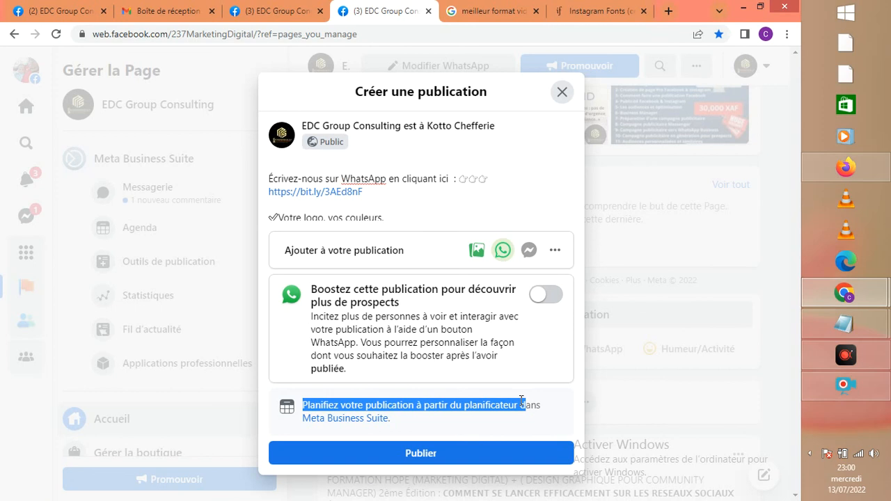
pyautogui.click(412, 457)
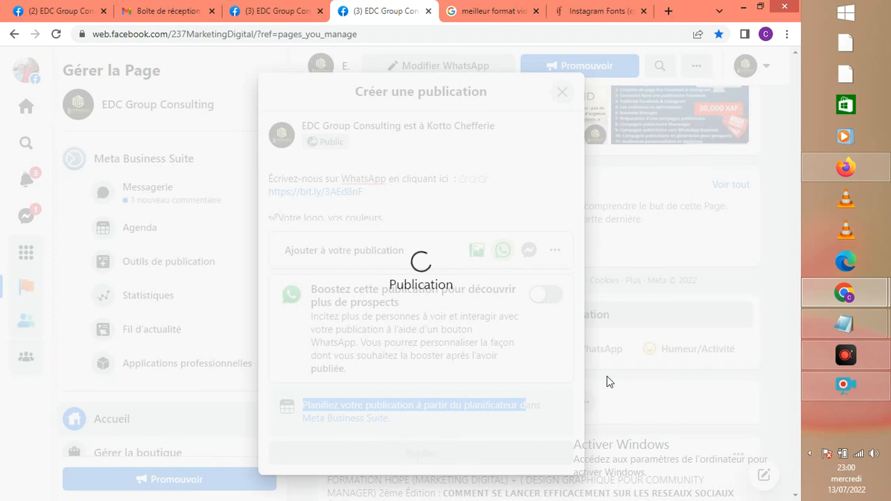
pyautogui.click(845, 386)
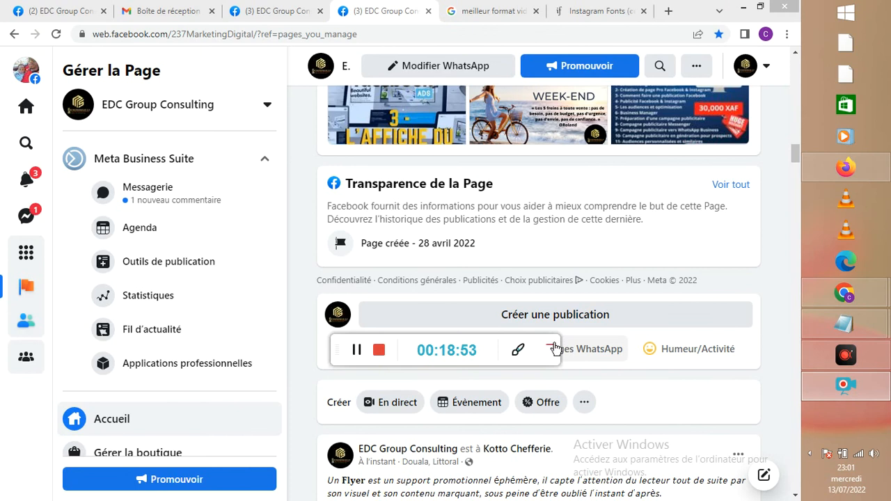
pyautogui.click(554, 348)
# - Examine the published post's location tag, styled introduction, poster image, WhatsApp button and boost option
pyautogui.scroll(-2, 625, 360)
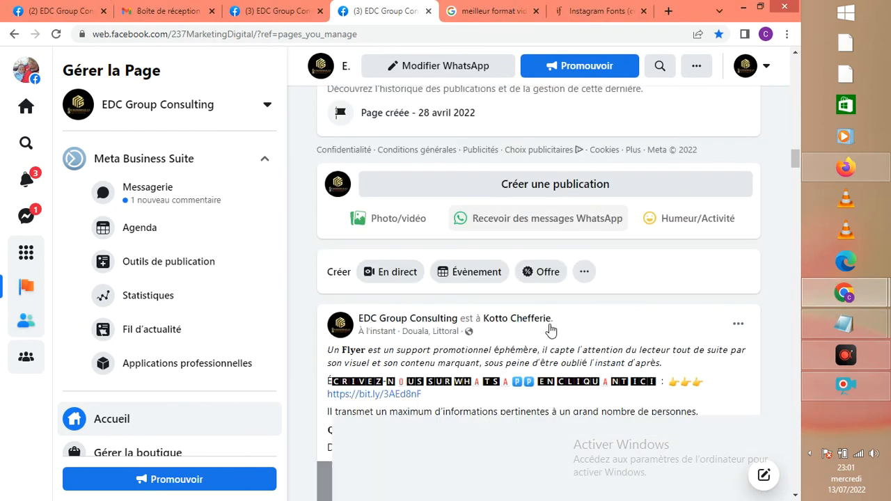
pyautogui.scroll(-1, 567, 345)
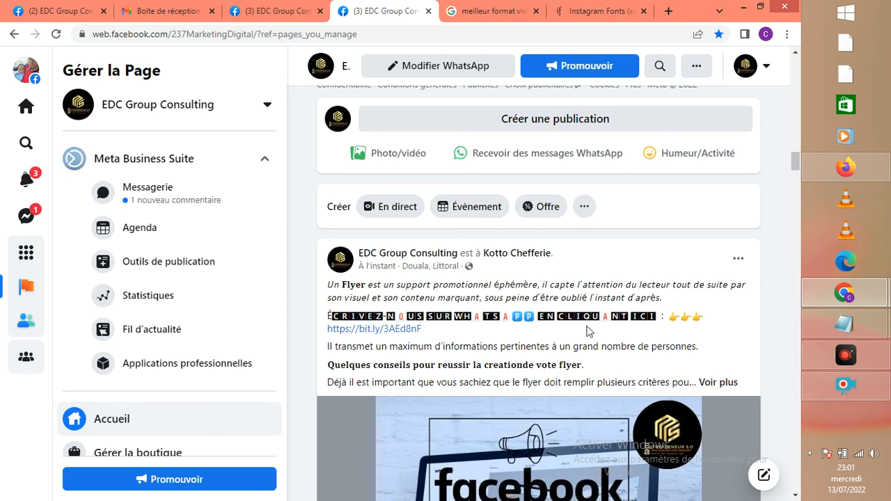
pyautogui.tripleClick(487, 284)
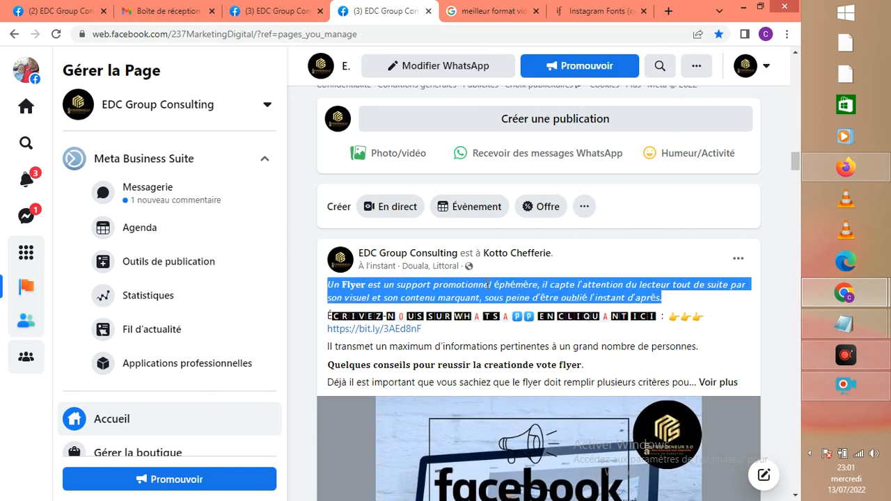
pyautogui.click(488, 284)
pyautogui.scroll(-3, 548, 327)
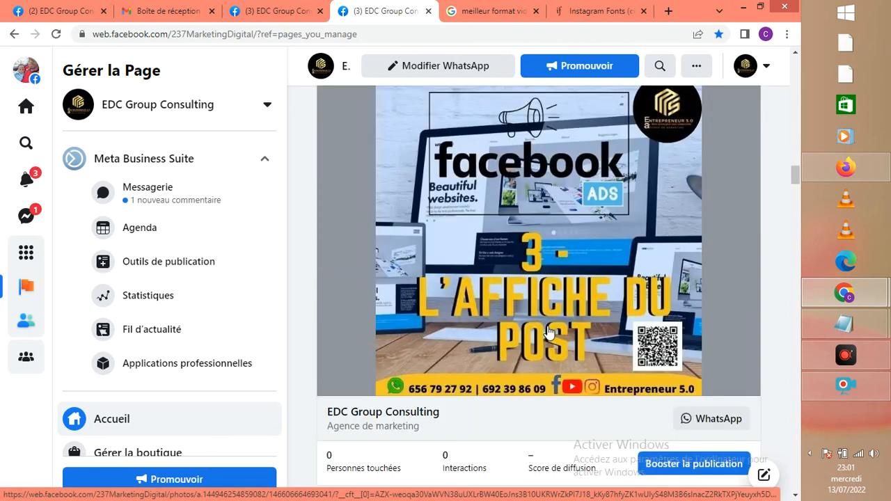
pyautogui.scroll(-1, 548, 329)
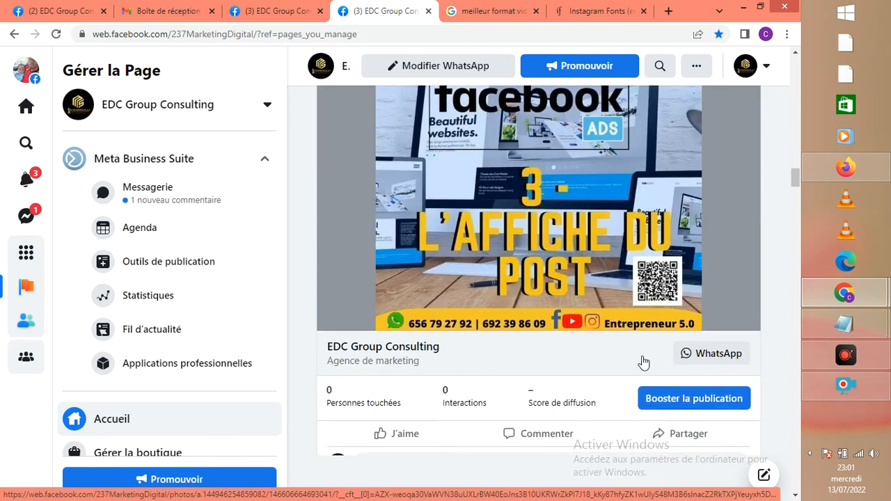
pyautogui.scroll(5, 669, 350)
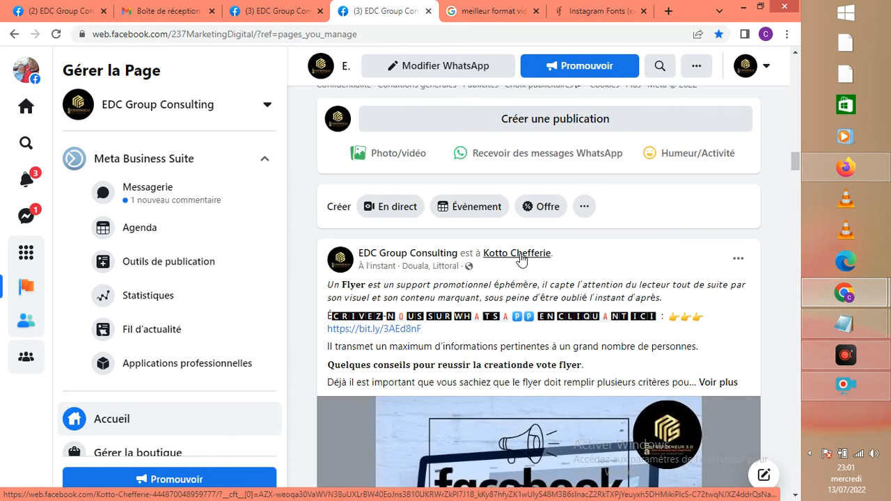
pyautogui.scroll(-3, 543, 264)
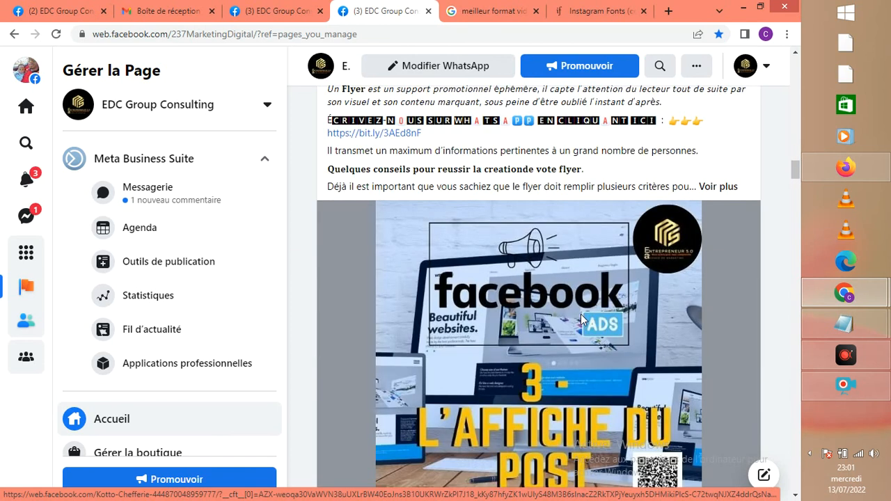
# - Expand the published post's full text and read from the introduction through the flyer tips to the content list
pyautogui.click(712, 188)
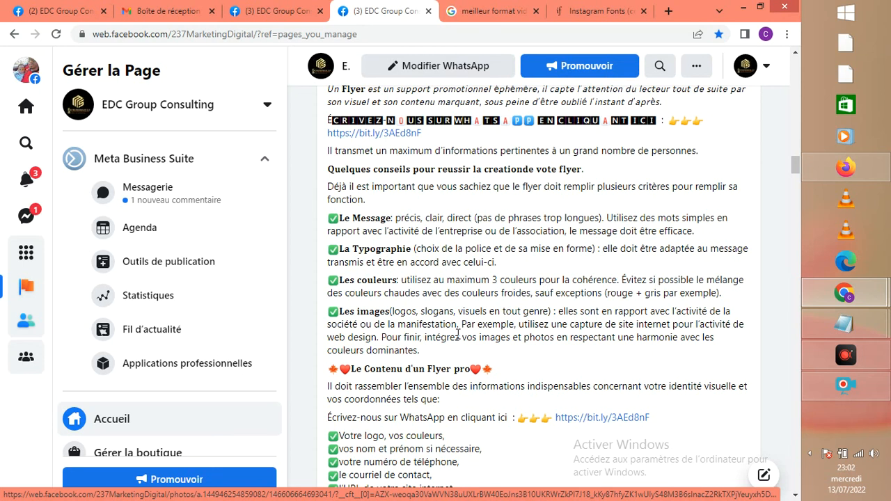
pyautogui.scroll(1, 470, 337)
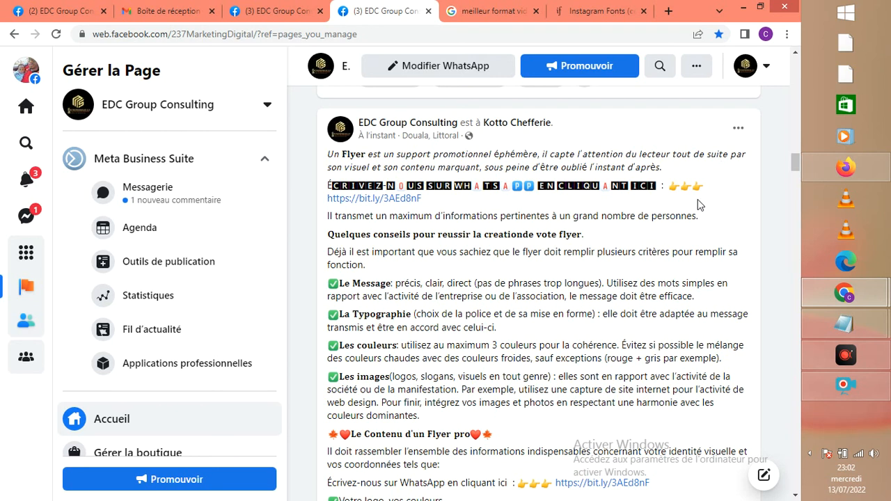
pyautogui.scroll(-1, 565, 291)
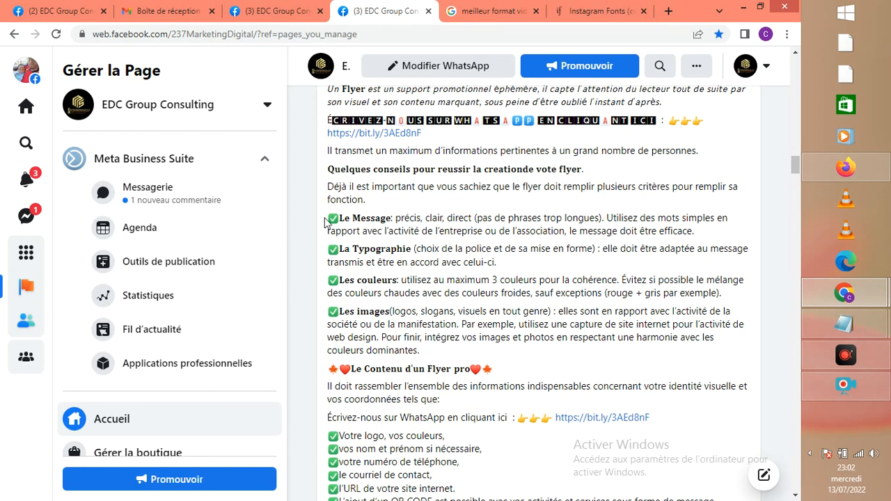
pyautogui.moveTo(329, 220); pyautogui.dragTo(481, 281)
pyautogui.moveTo(507, 331); pyautogui.dragTo(510, 356)
pyautogui.click(493, 339)
pyautogui.scroll(-2, 493, 339)
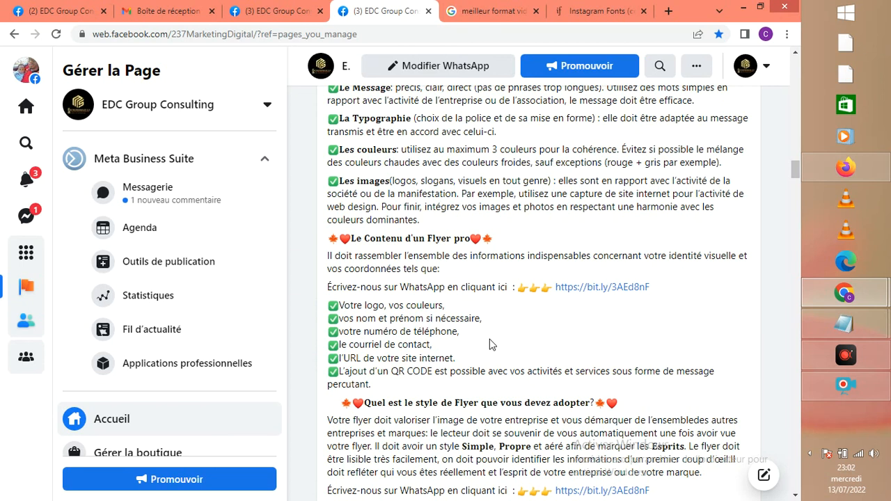
# - Read the published post's flyer style section and hashtags, examine its poster, WhatsApp button and boost option, and return to its introduction
pyautogui.scroll(-1, 490, 342)
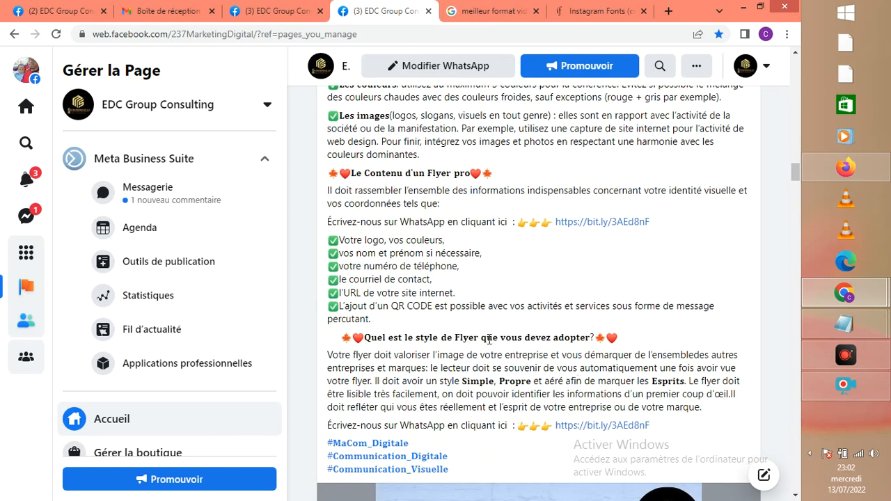
pyautogui.scroll(-1, 490, 339)
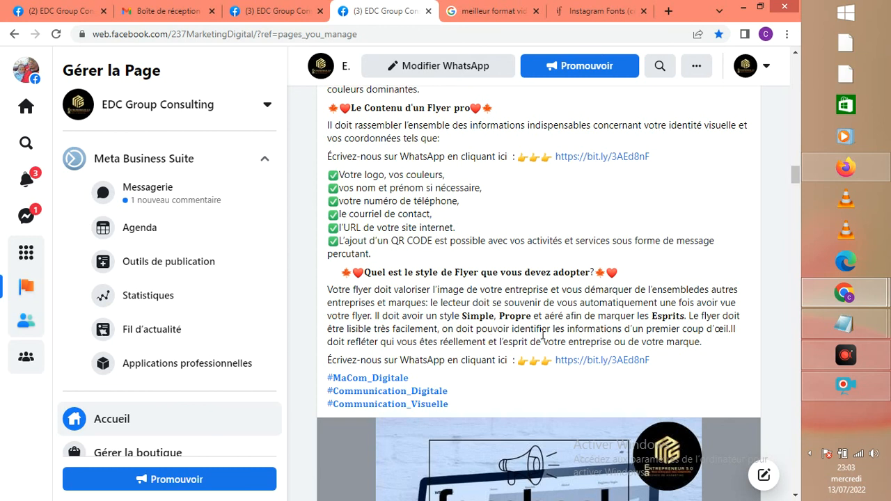
pyautogui.scroll(-2, 543, 335)
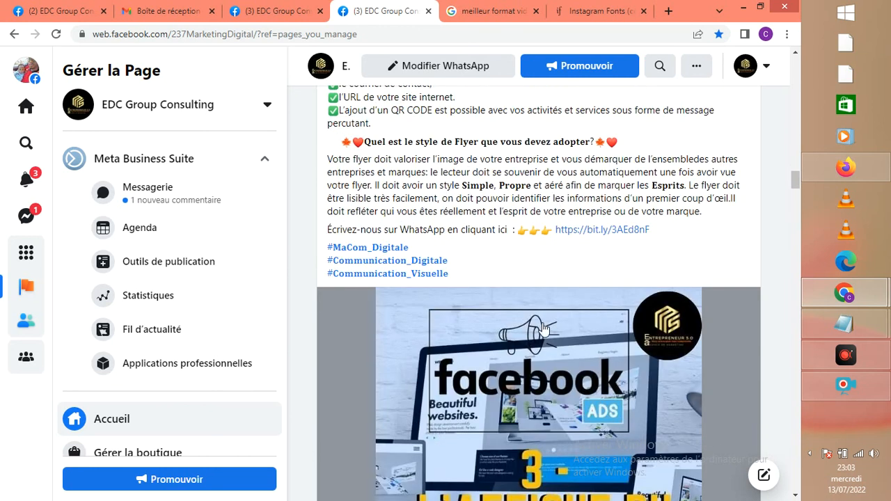
pyautogui.scroll(-4, 543, 329)
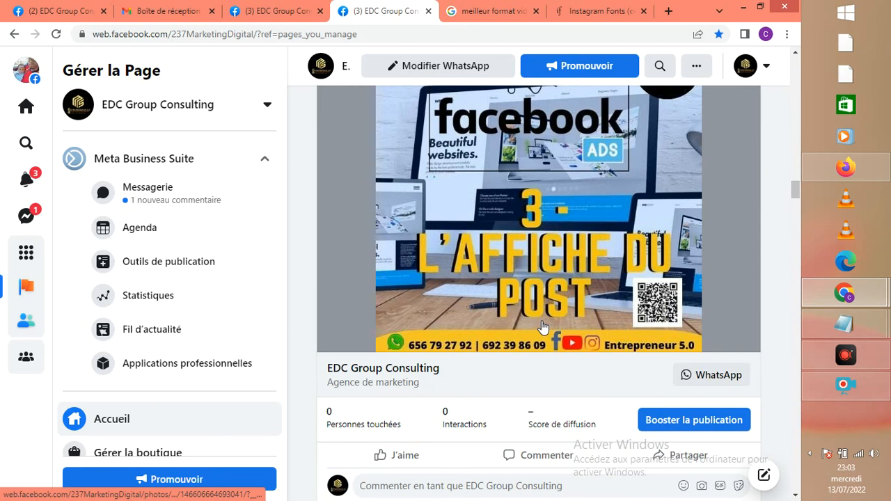
pyautogui.scroll(-2, 543, 327)
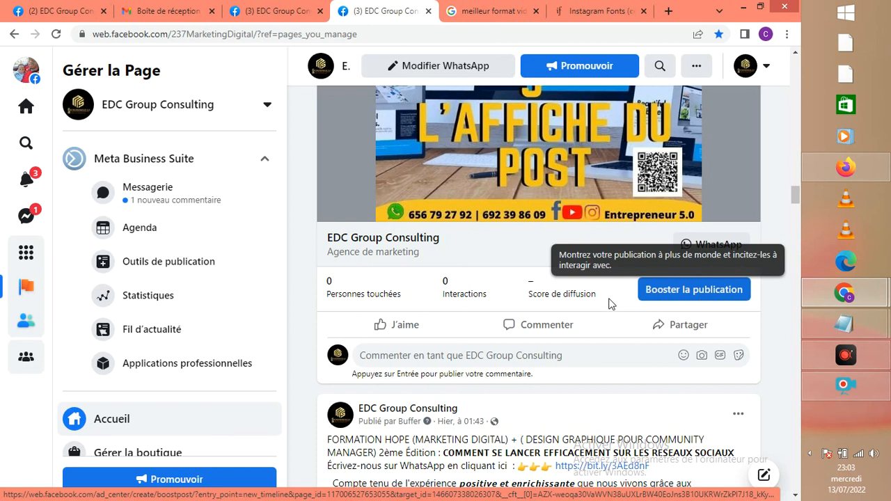
pyautogui.scroll(10, 609, 303)
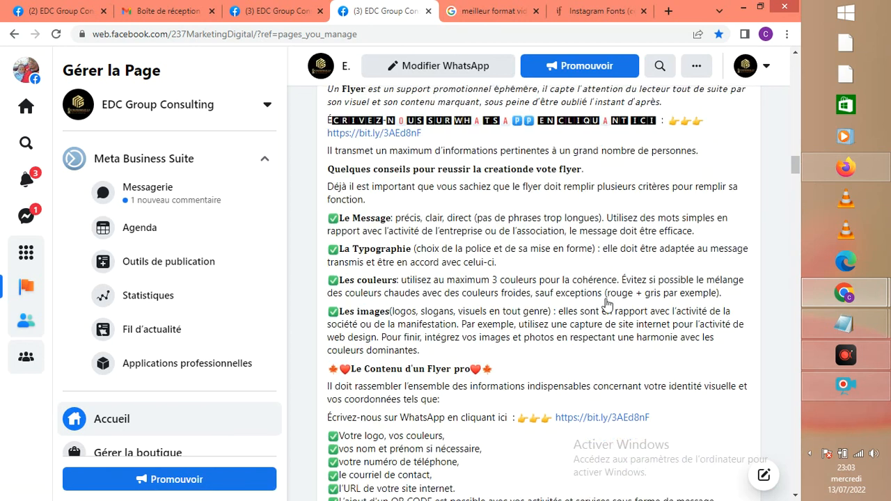
pyautogui.scroll(2, 606, 303)
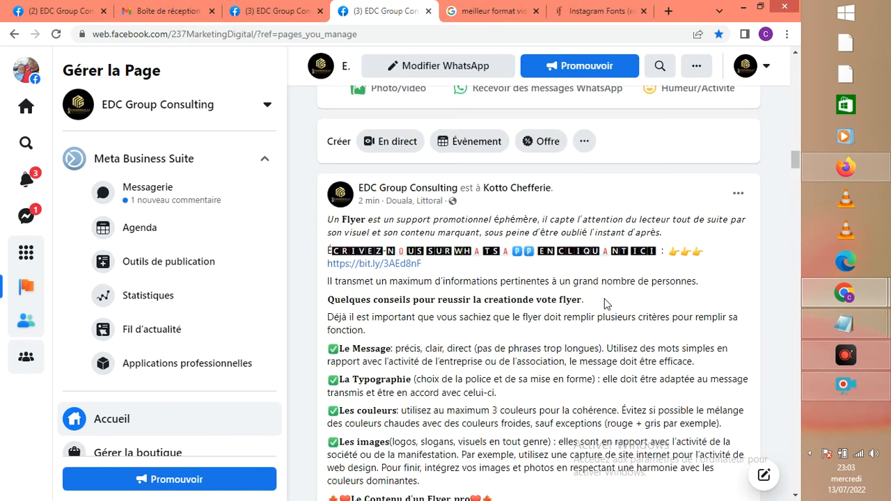